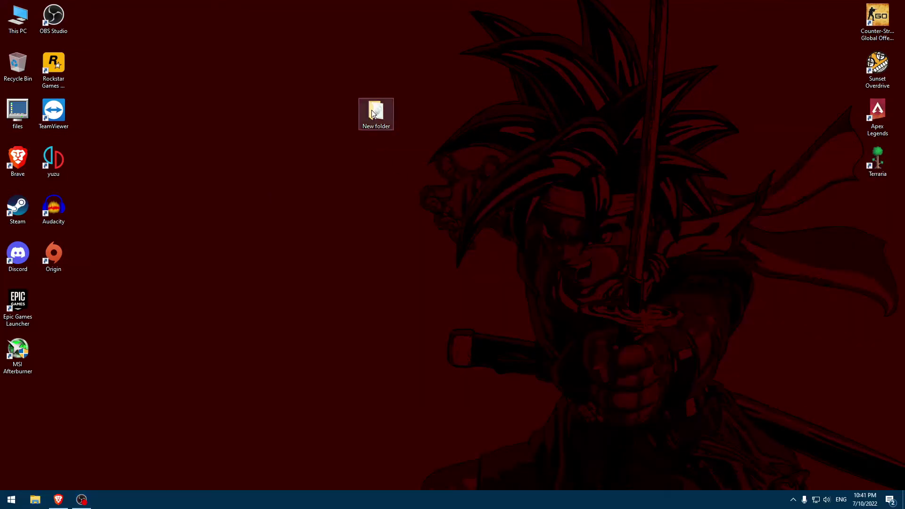
mouse_move(376, 114)
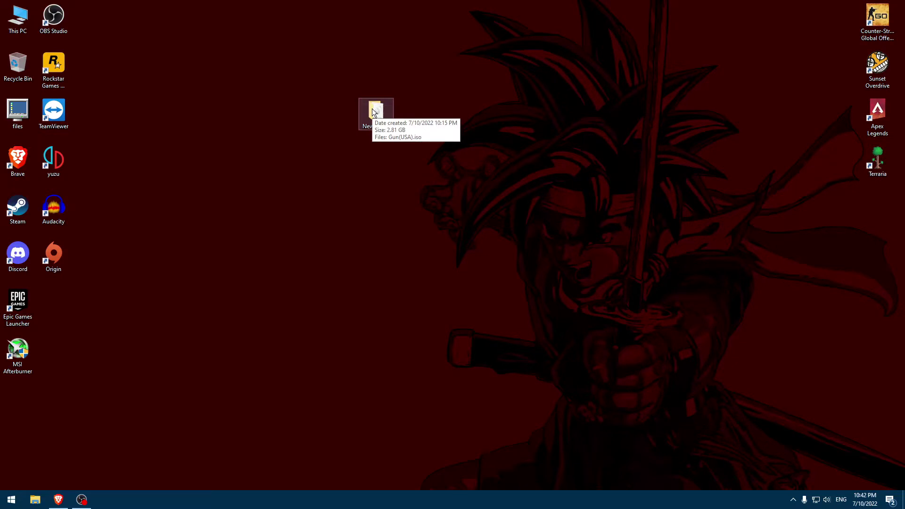
Check the game ISO in New folder, then download the OPNPS2LD v1.2.0 Beta .7z archive.
double_click(372, 109)
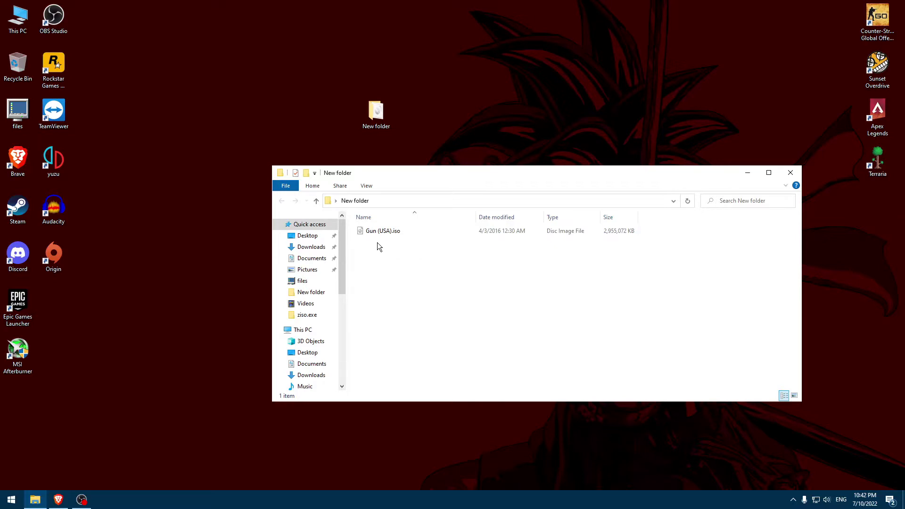
click(791, 172)
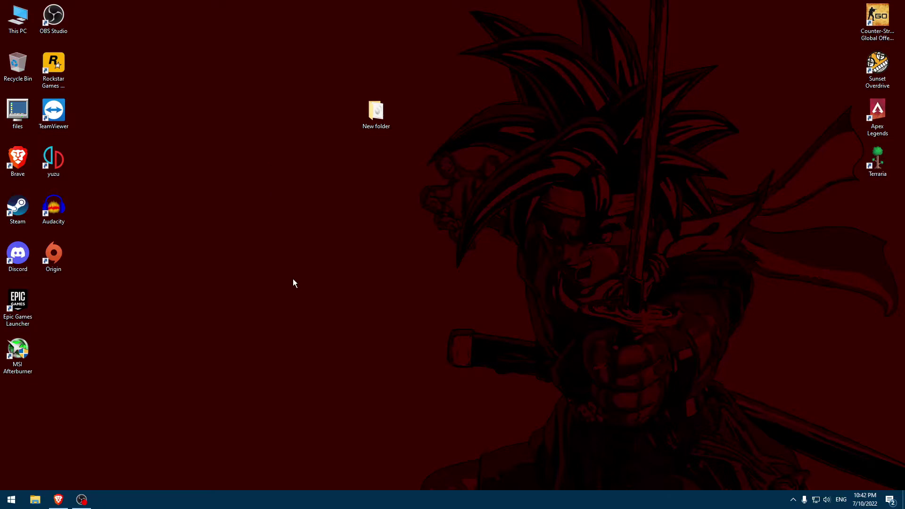
click(58, 499)
click(85, 7)
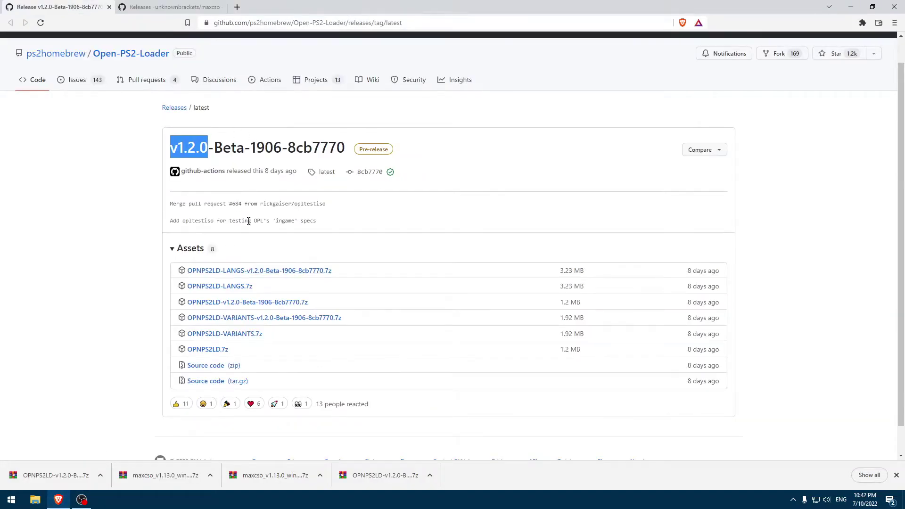
click(278, 307)
key(Return)
Download the maxcso v1.13.0 Windows .7z archive and minimise the browser.
click(167, 7)
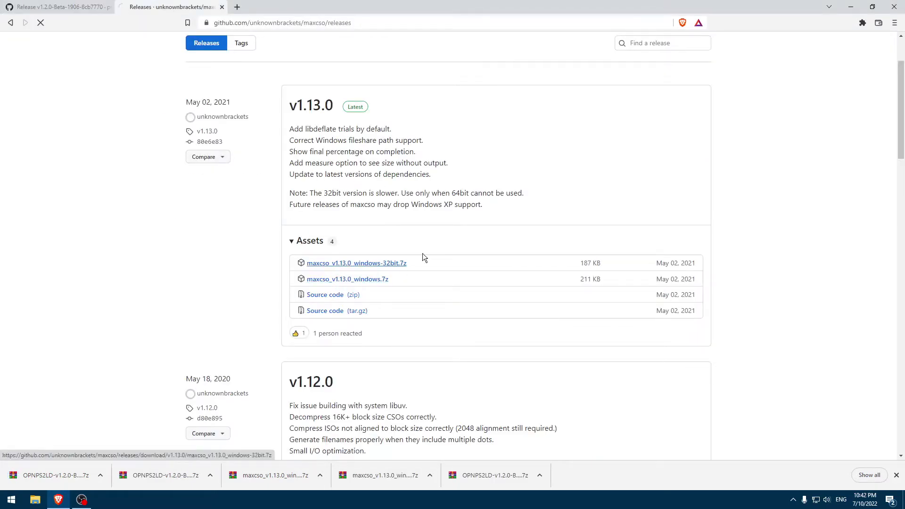
click(349, 263)
click(369, 239)
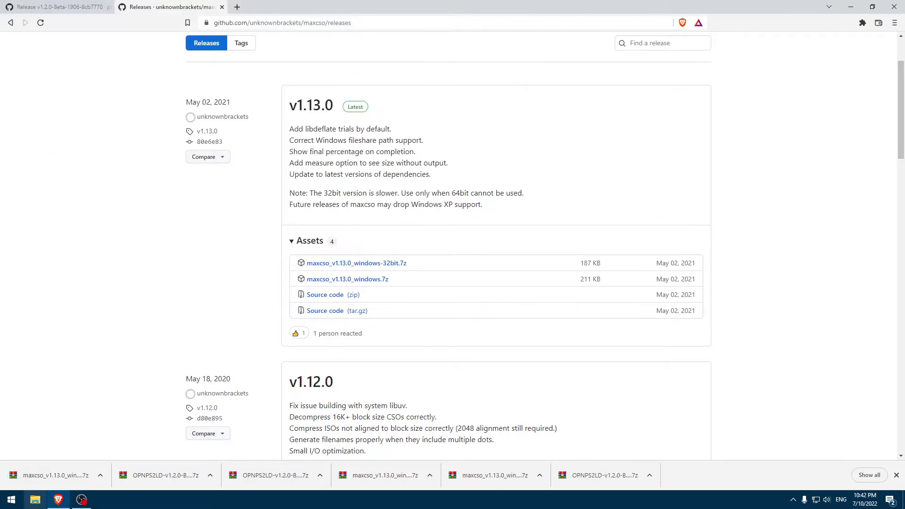
click(58, 499)
Extract both downloaded archives onto the desktop with WinRAR's Extract Here.
drag(67, 409, 4, 462)
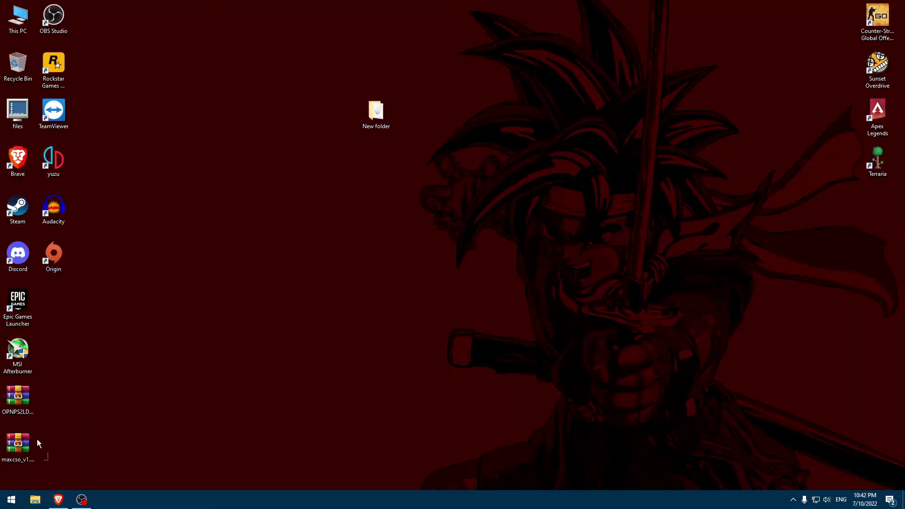
drag(18, 399, 234, 211)
right_click(234, 211)
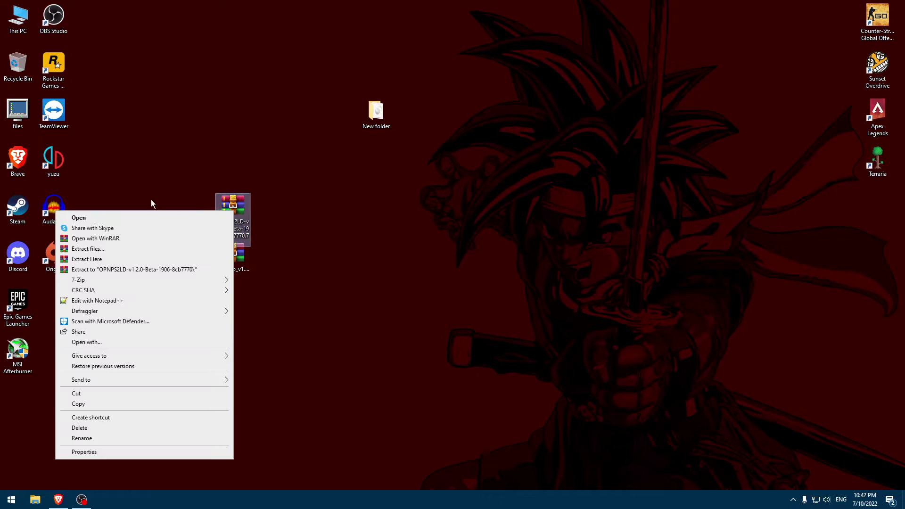
click(151, 199)
drag(180, 191, 237, 201)
right_click(236, 201)
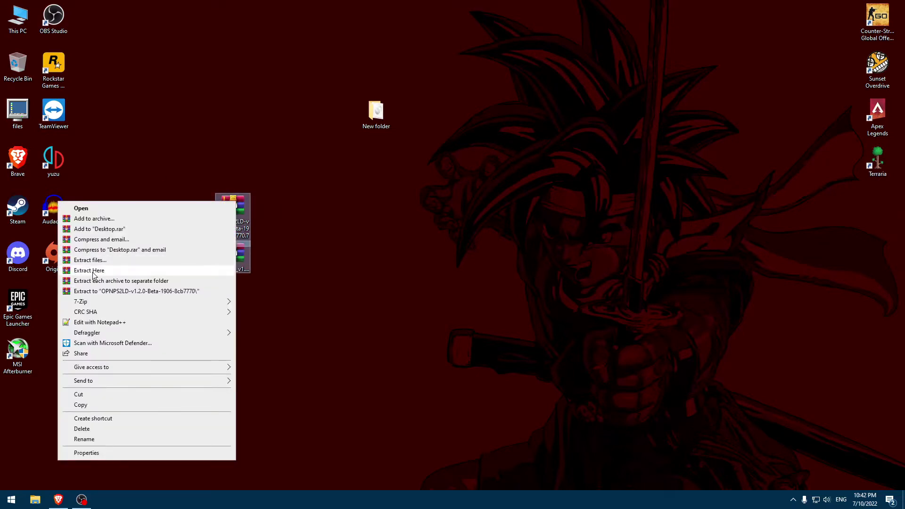
click(108, 271)
Recycle the leftover archives and gather OPNPS2LD and maxcso.exe near the desktop centre.
drag(243, 260, 189, 196)
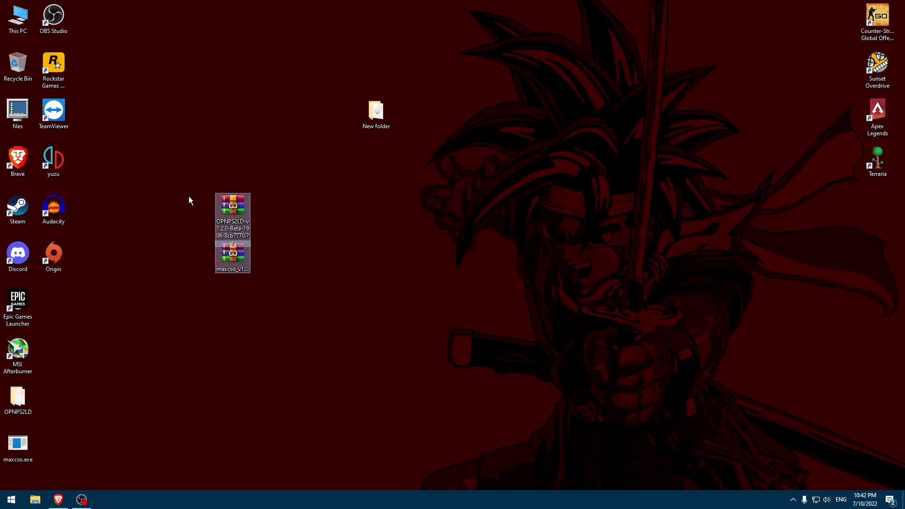
drag(233, 255, 18, 66)
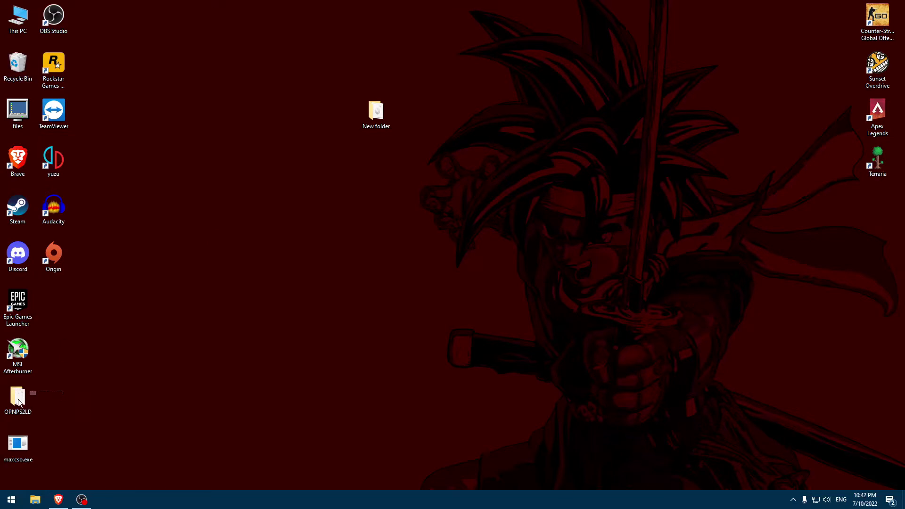
mouse_move(64, 390)
mouse_down()
mouse_move(9, 464)
mouse_move(233, 260)
mouse_move(326, 207)
mouse_up()
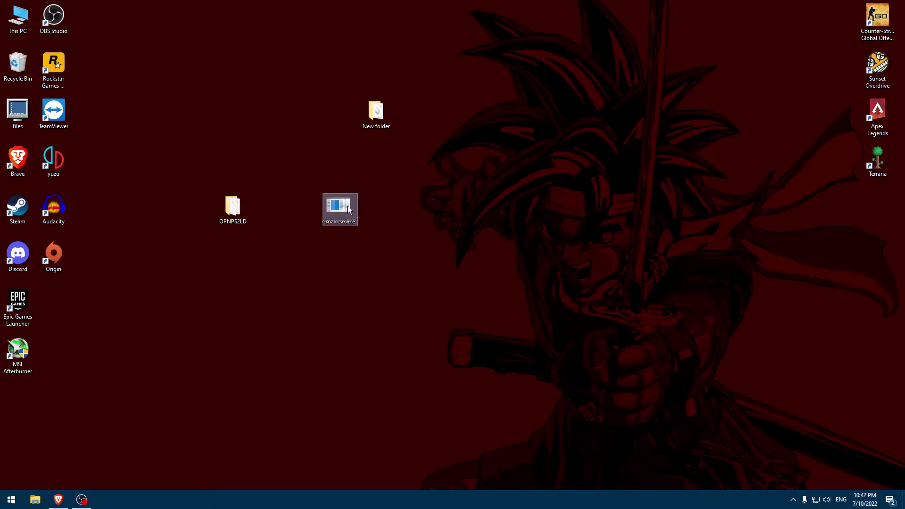
Move maxcso.exe into New folder beside Gun (USA).iso.
drag(408, 162, 384, 109)
double_click(383, 111)
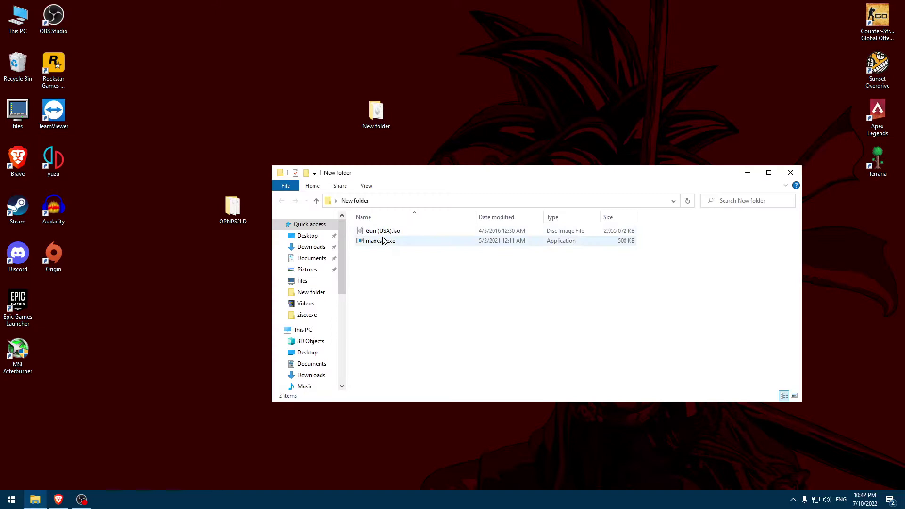
drag(377, 276, 406, 222)
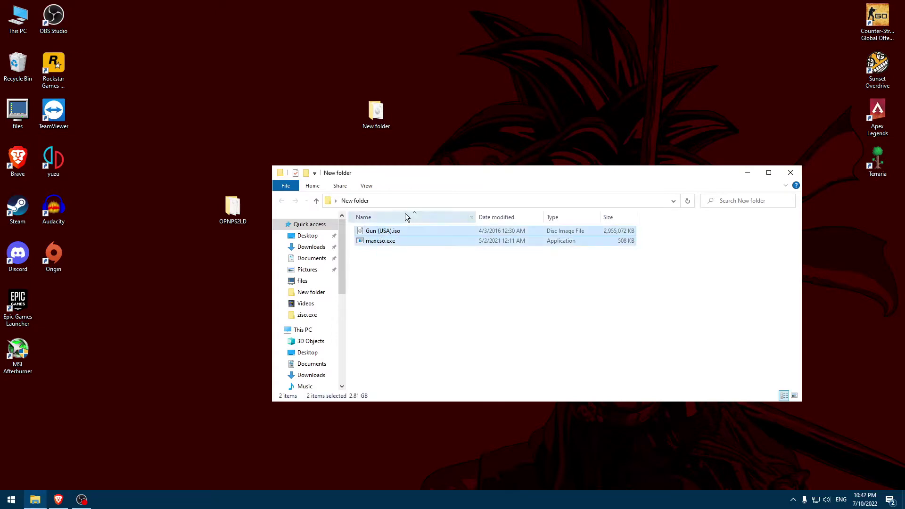
click(756, 175)
Rename the OPNPS2LD ELF file to OPNPS2LD.ELF by removing its version text.
double_click(242, 208)
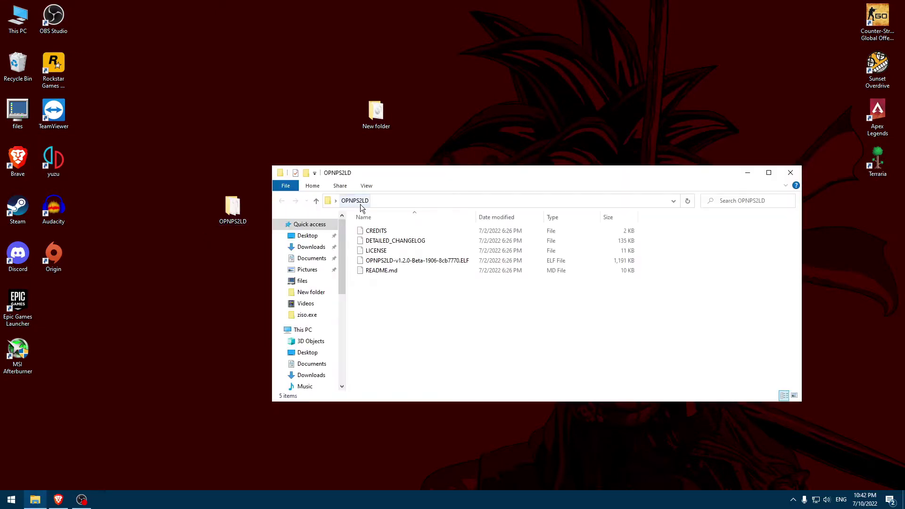
click(402, 261)
click(458, 262)
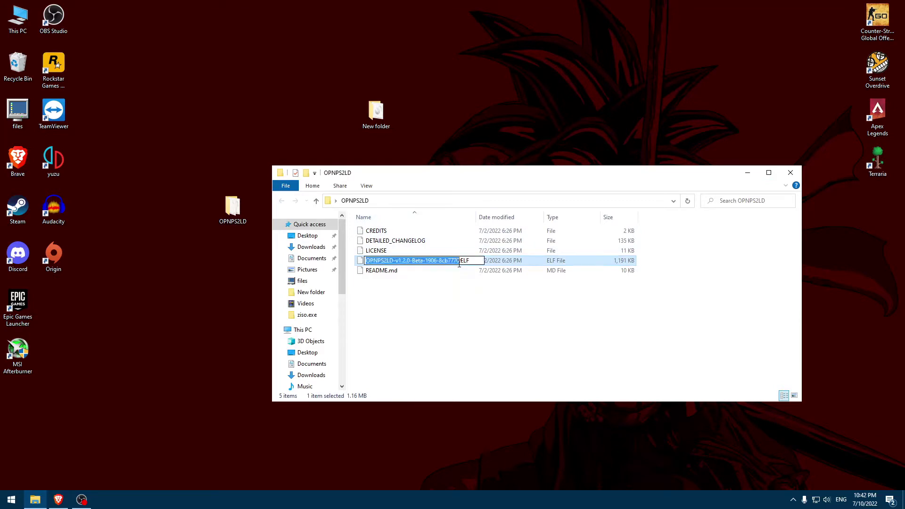
drag(460, 261, 393, 262)
key(BackSpace)
key(Return)
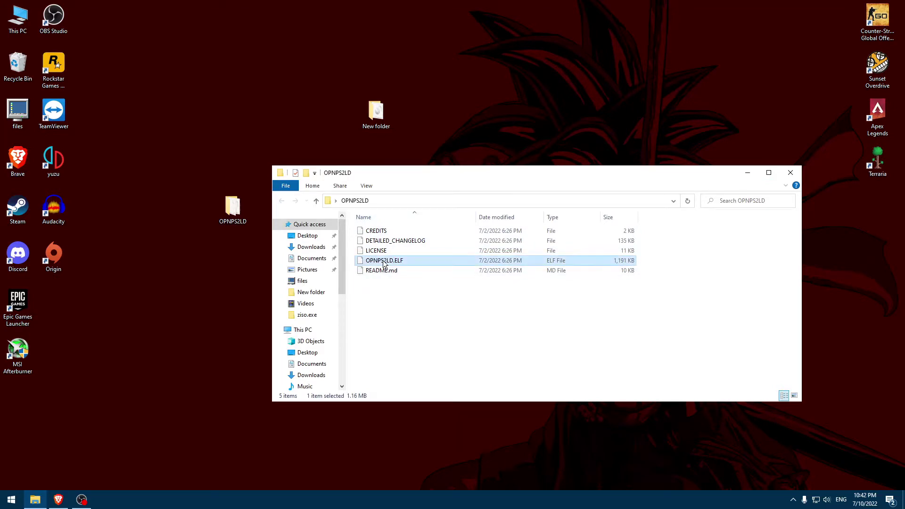
Copy OPNPS2LD.ELF into MLEM (I:)\APPS, replacing the existing copy.
right_click(384, 261)
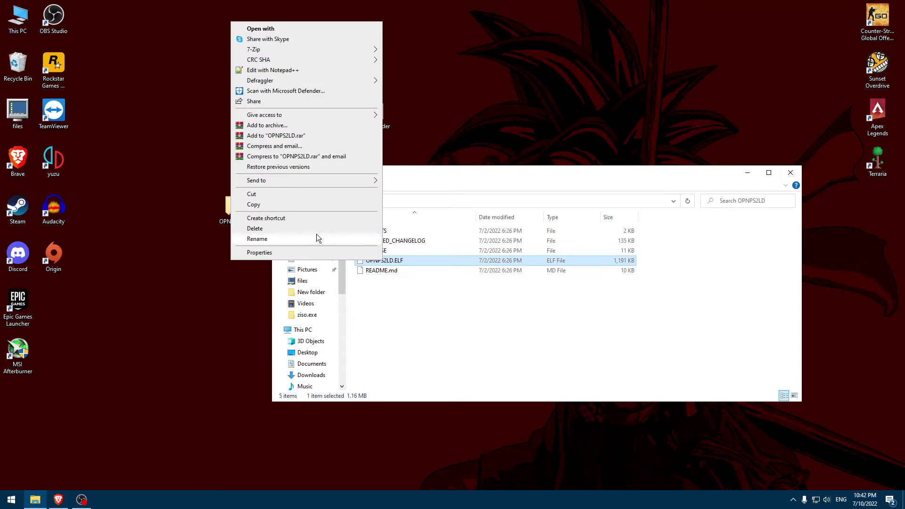
click(261, 204)
click(307, 329)
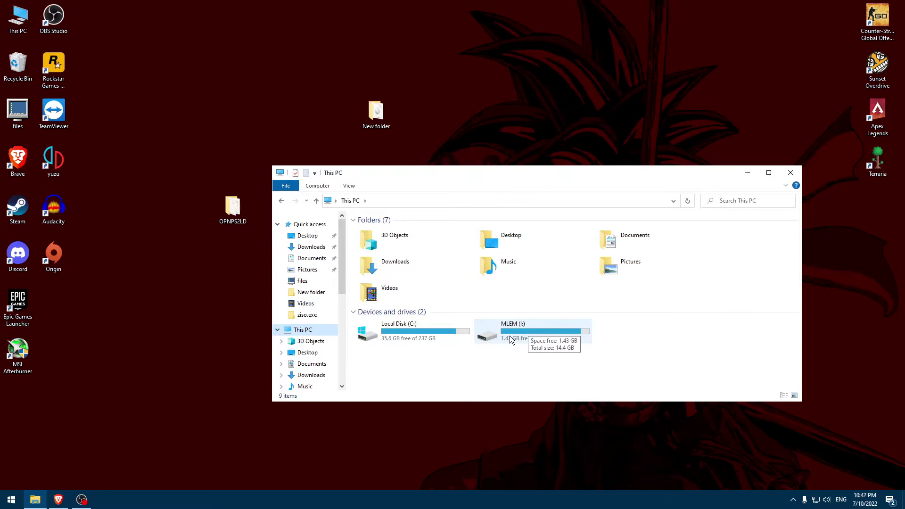
double_click(511, 339)
double_click(372, 232)
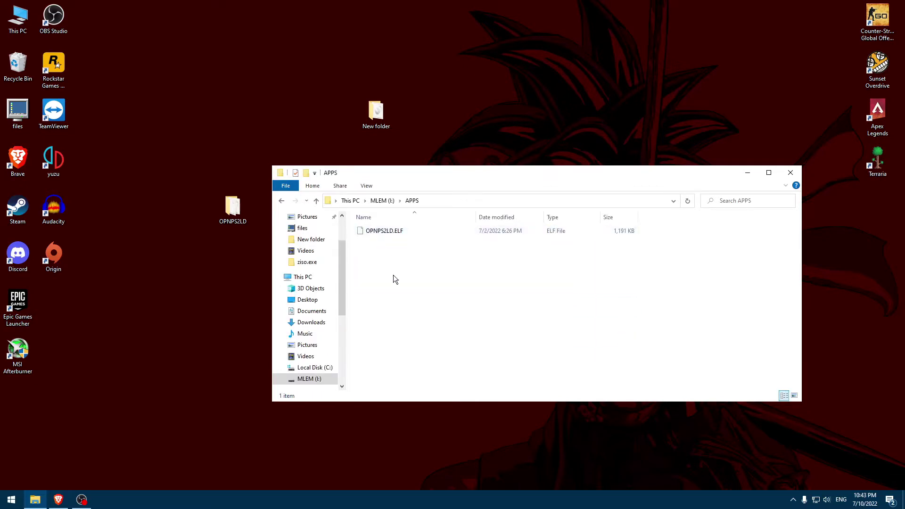
right_click(393, 276)
click(312, 341)
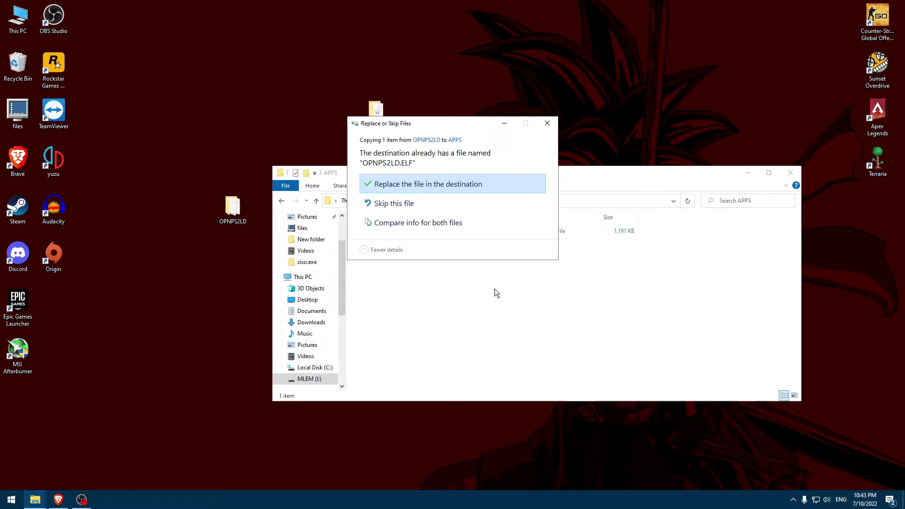
click(434, 185)
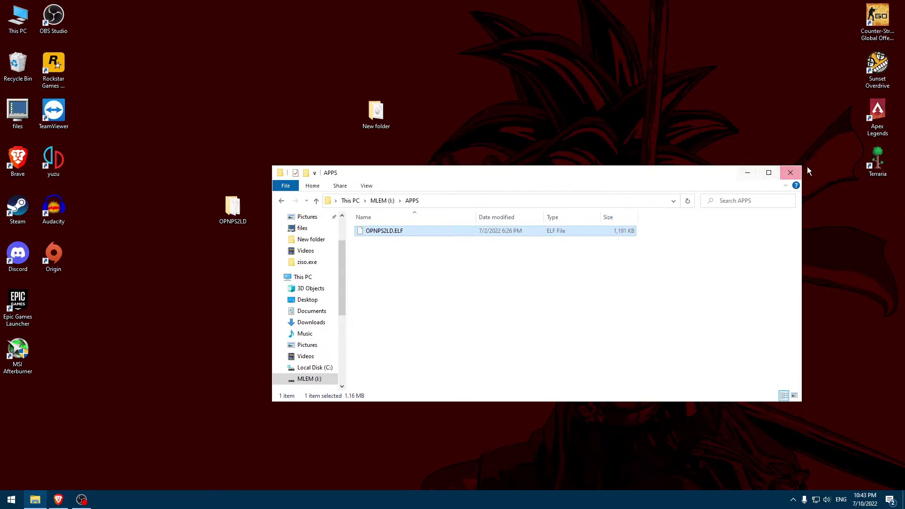
click(784, 175)
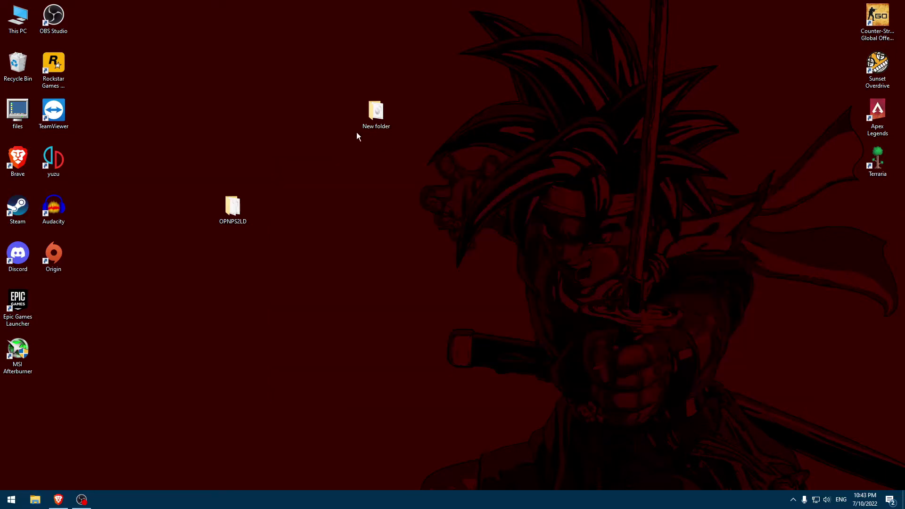
Open a Command Prompt in New folder and enter 'maxcso --block=2048 --format=zso file.iso' without running it.
double_click(376, 112)
drag(372, 174, 395, 106)
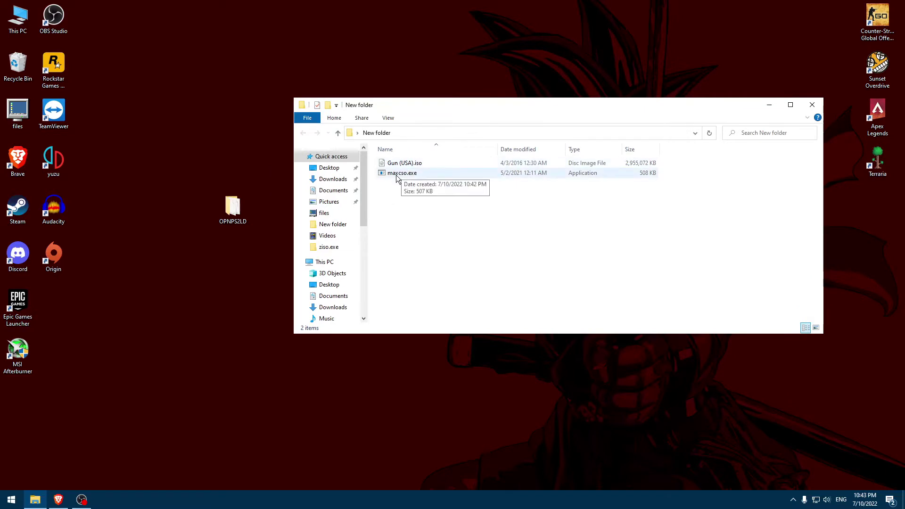
click(435, 134)
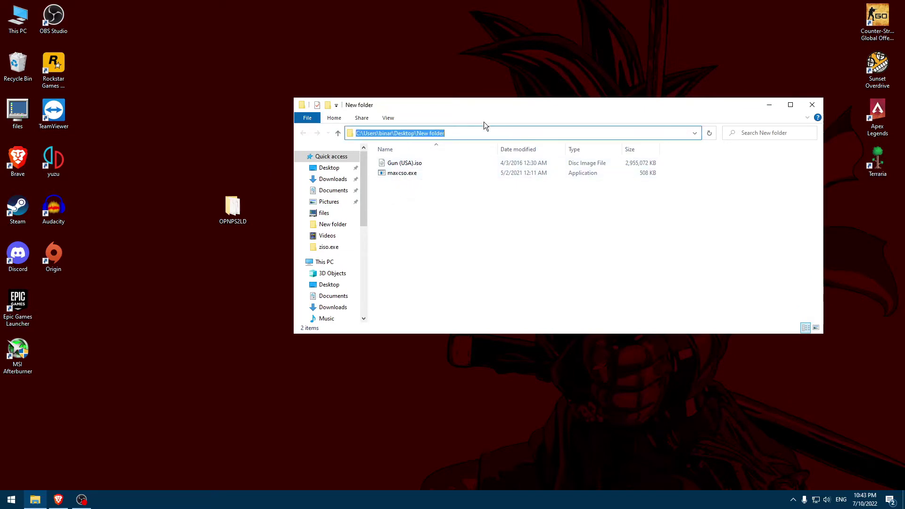
text(cmd)
key(Return)
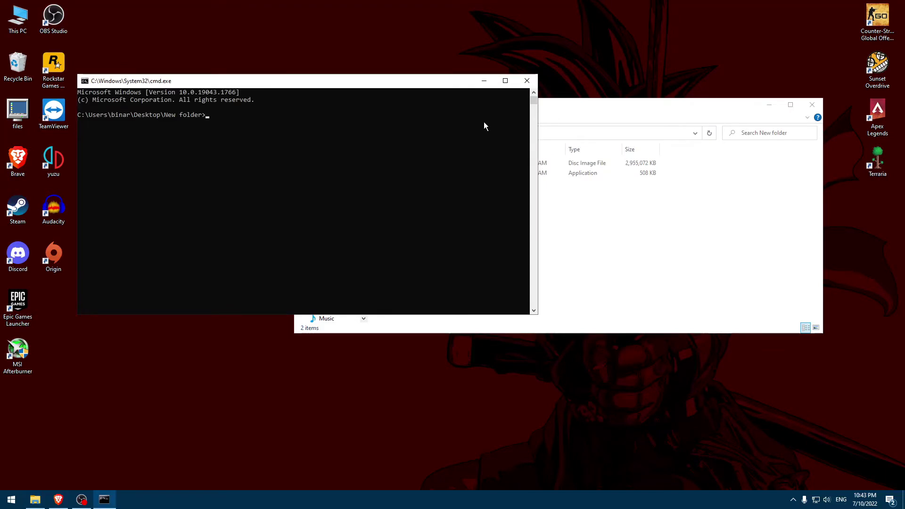
text(maxcso --block=2048 --format=zso file.iso)
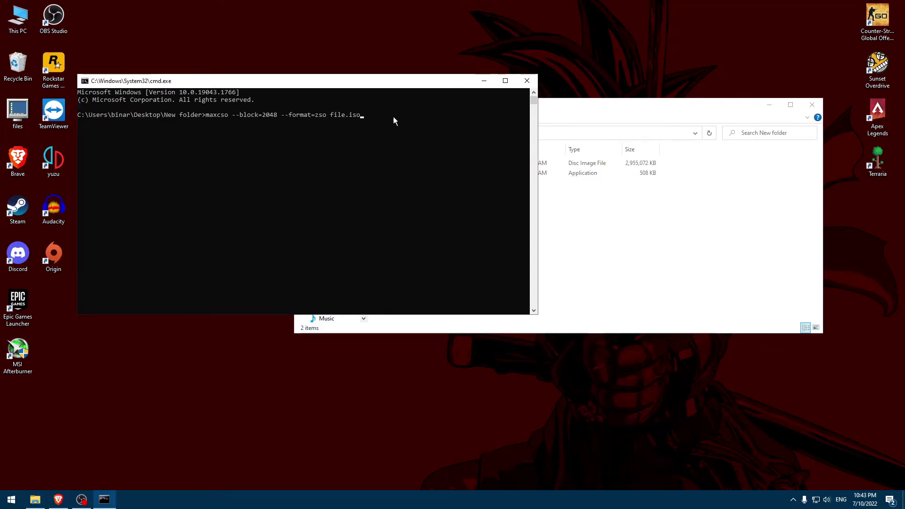
drag(574, 106, 675, 95)
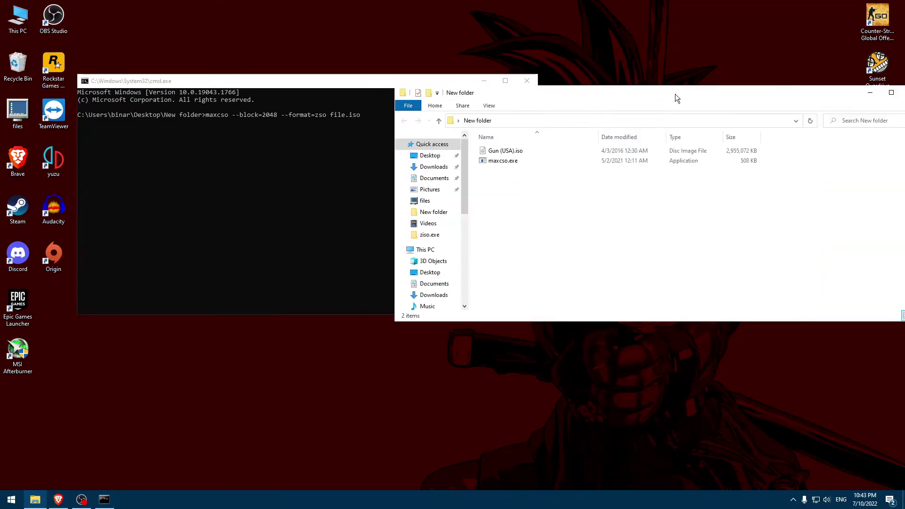
Rename Gun (USA).iso to Gun(USA).iso by deleting the space.
click(497, 150)
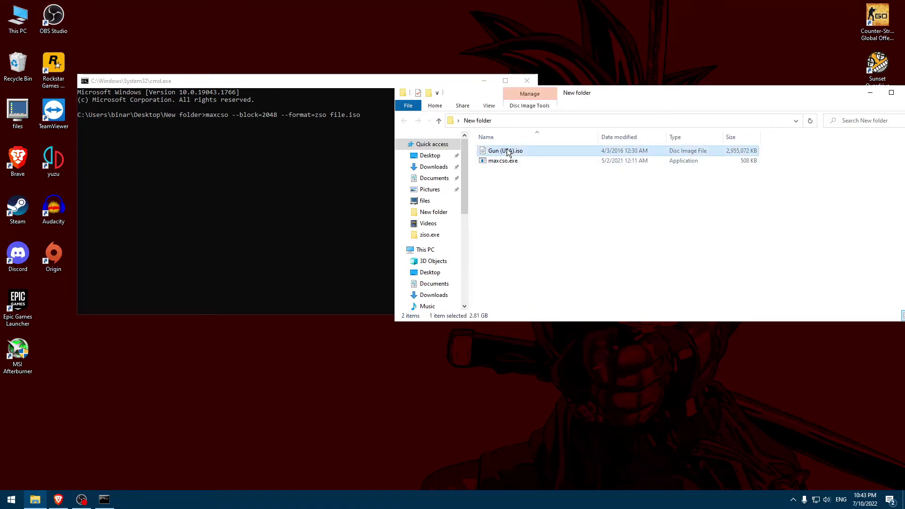
click(508, 152)
click(500, 151)
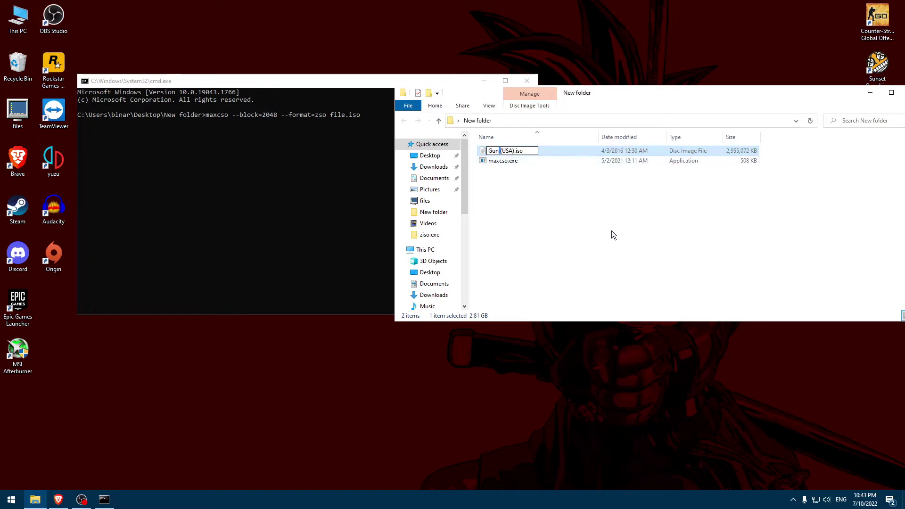
key(Delete)
Select the full Gun(USA).iso file name for copying into the command.
click(507, 161)
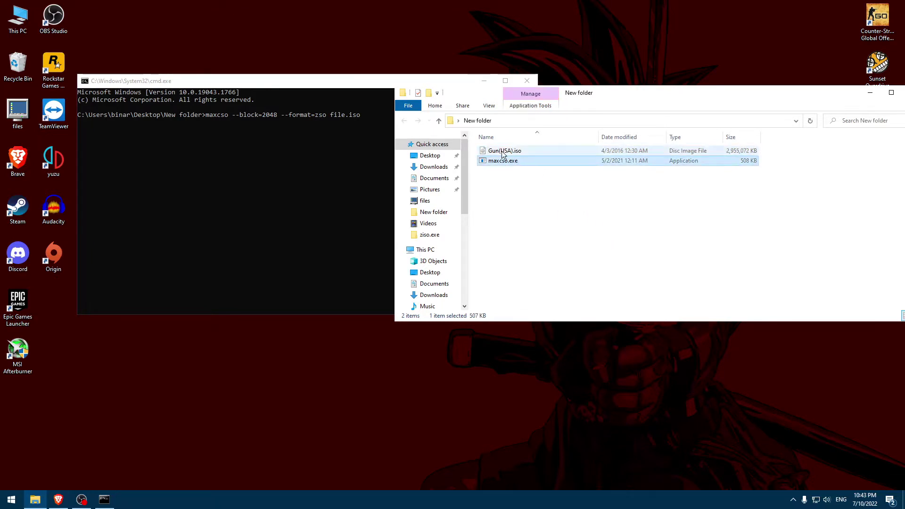
click(503, 152)
click(511, 152)
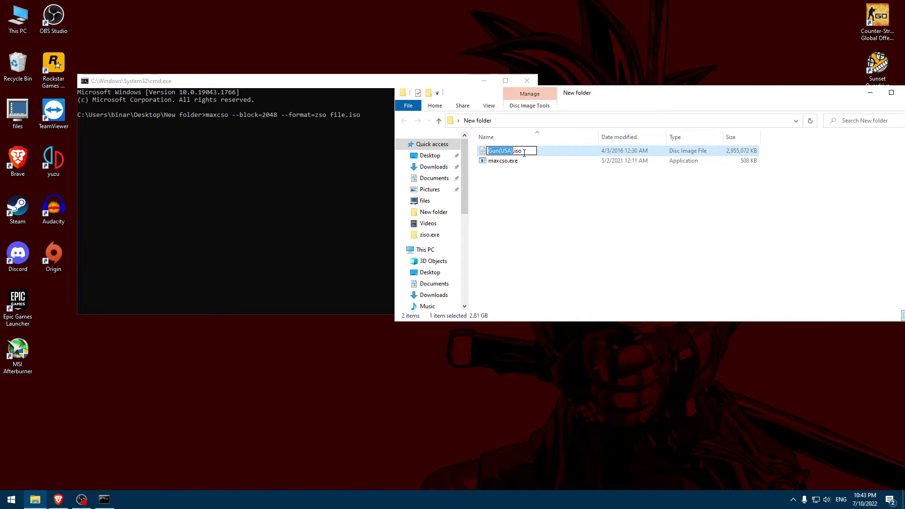
key(ctrl+a)
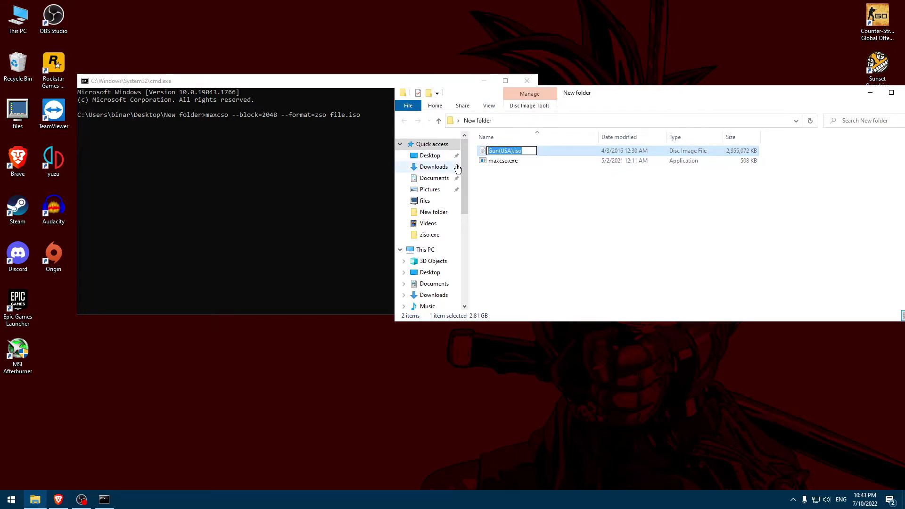
click(353, 134)
Replace file.iso with Gun(USA).iso in the maxcso command and run it.
click(366, 116)
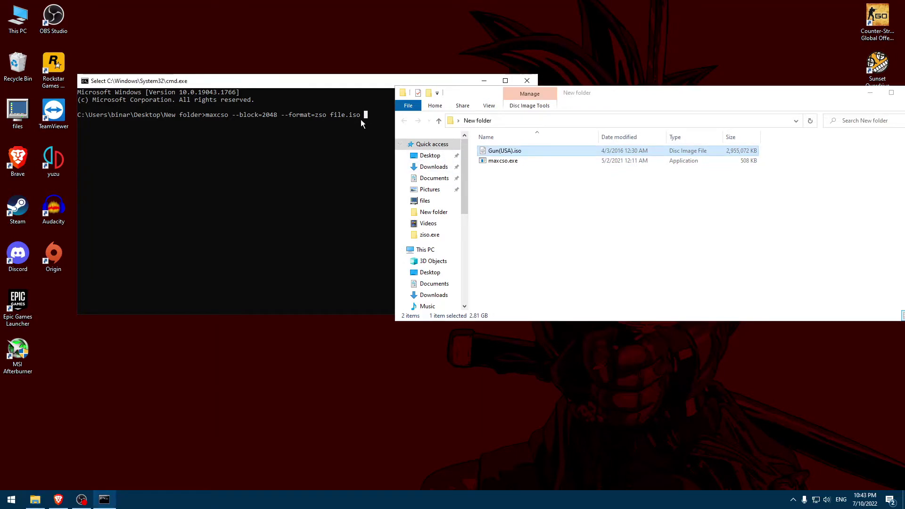
key(BackSpace)
key(BackSpace)
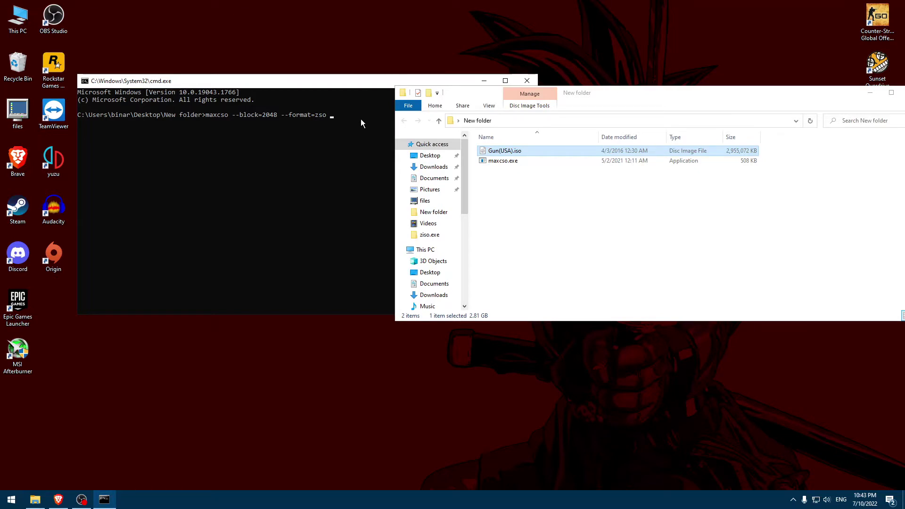
text(Gun(USA).iso)
key(Return)
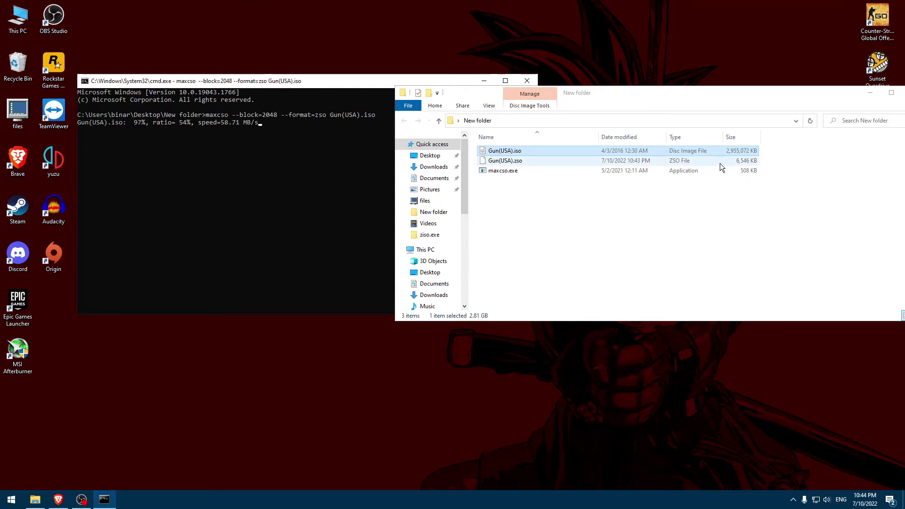
Refresh New folder and copy the finished Gun(USA).zso.
right_click(672, 205)
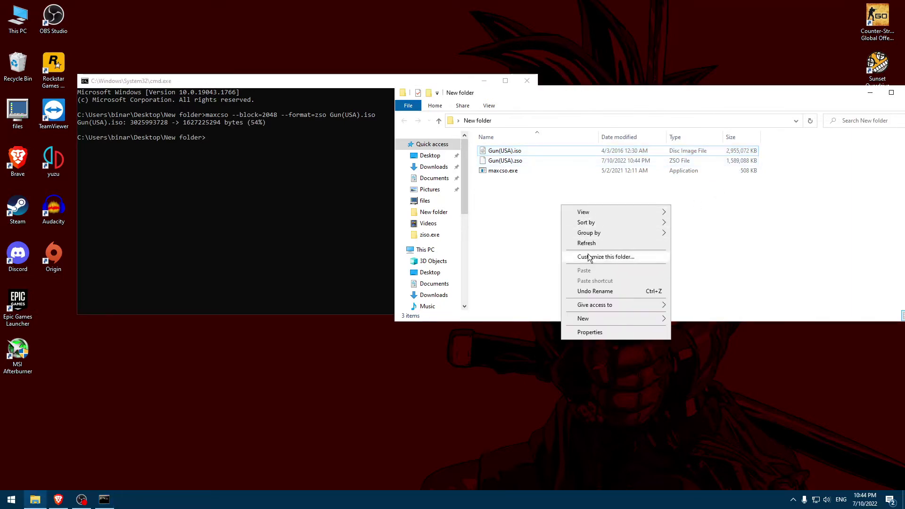
key(Escape)
click(735, 161)
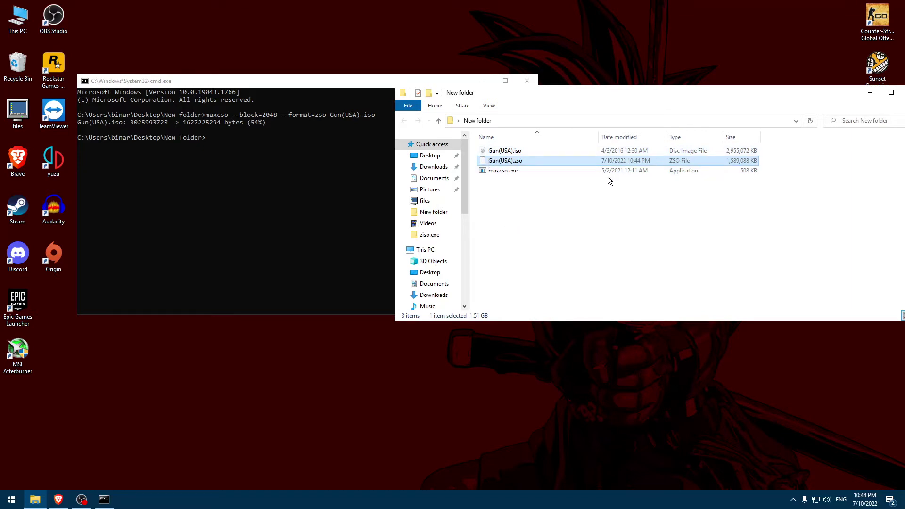
right_click(516, 161)
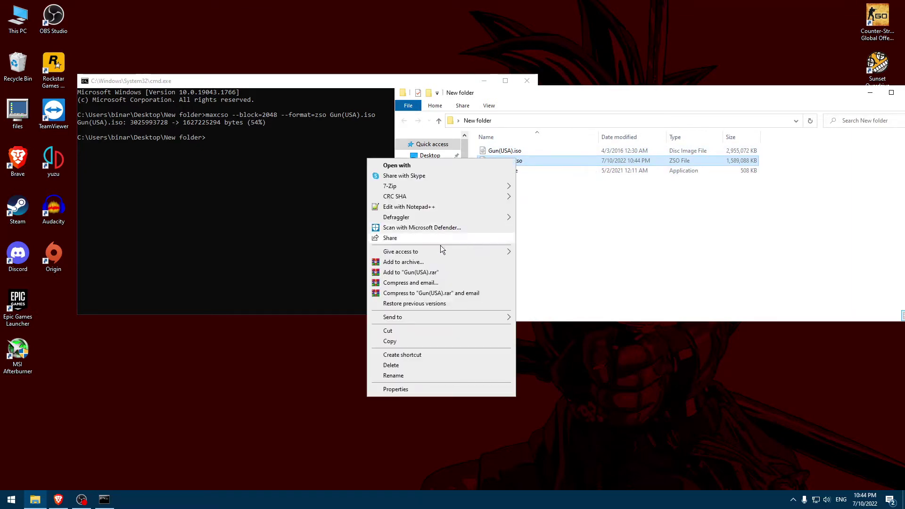
click(389, 342)
Paste Gun(USA).zso into the DVD folder on the MLEM (I:) drive.
click(414, 265)
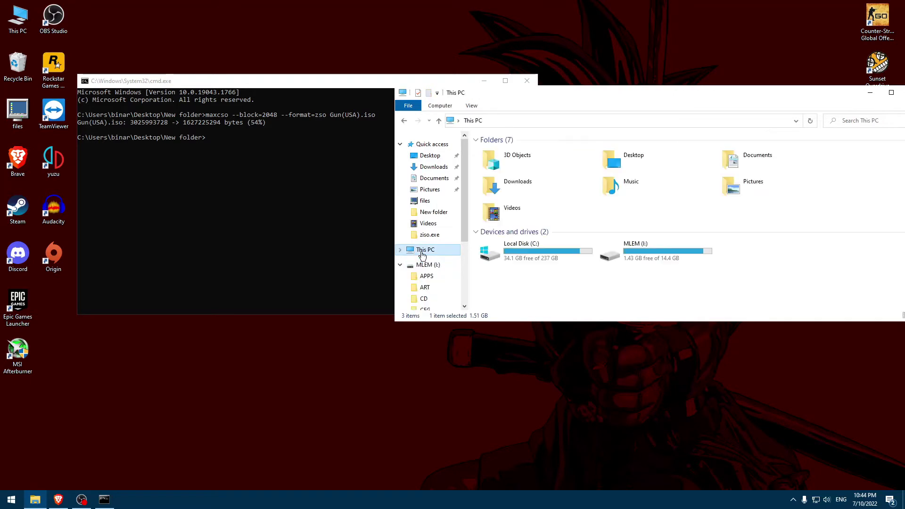
double_click(649, 254)
double_click(496, 201)
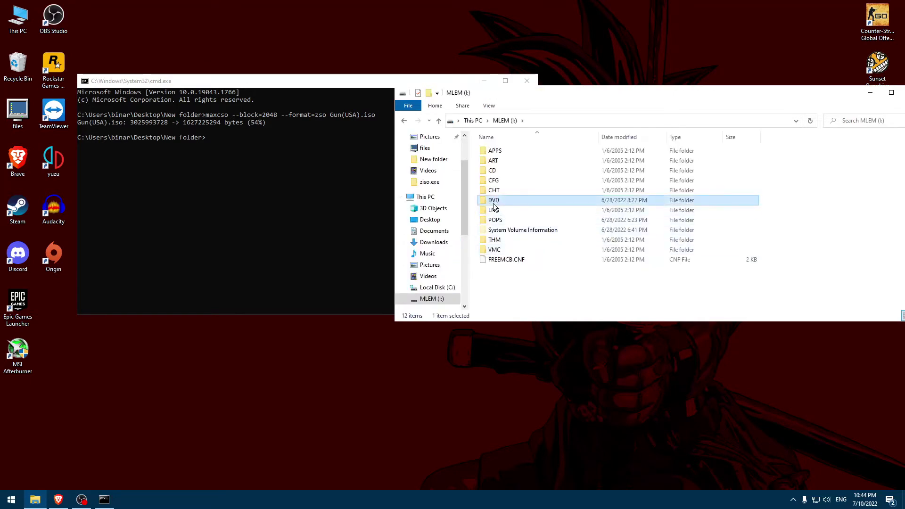
right_click(500, 232)
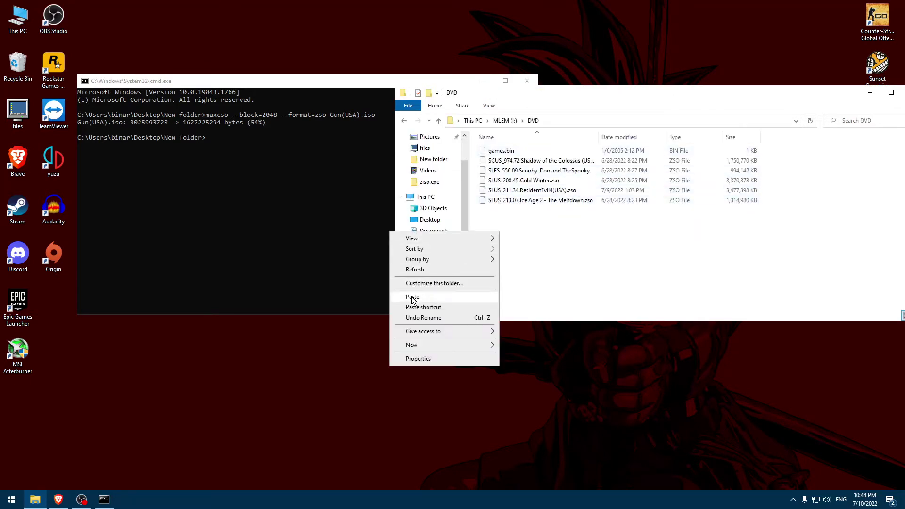
click(411, 297)
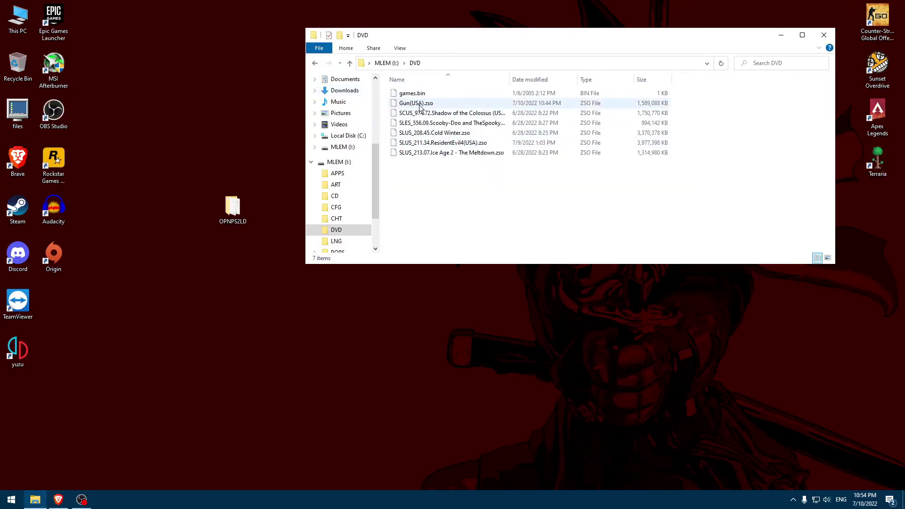
Launch OPL_Manager.exe from Desktop\files\opl manager and dismiss the missing-folder prompts.
scroll(343, 132, up, 2)
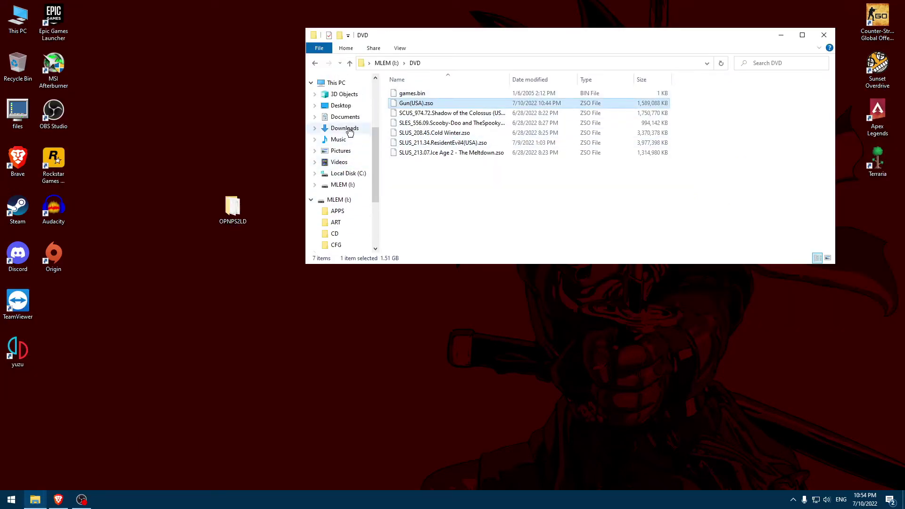
click(342, 106)
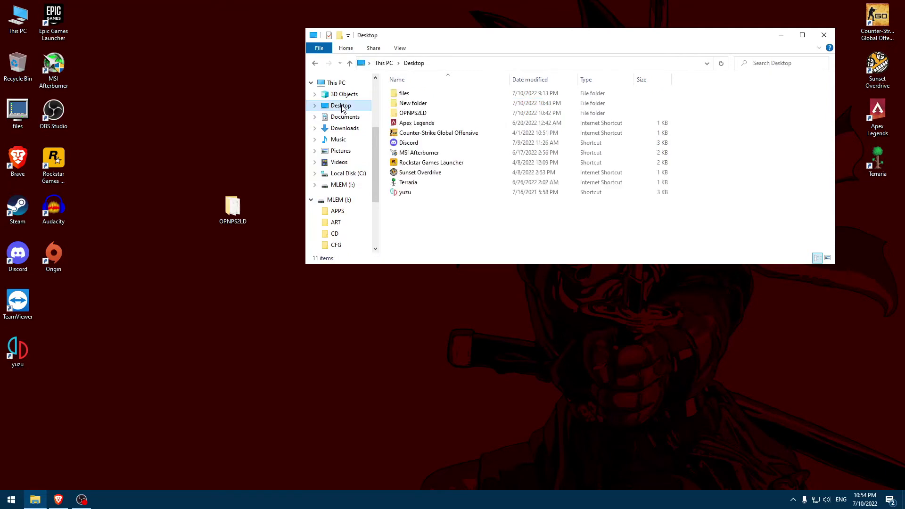
double_click(418, 94)
double_click(420, 113)
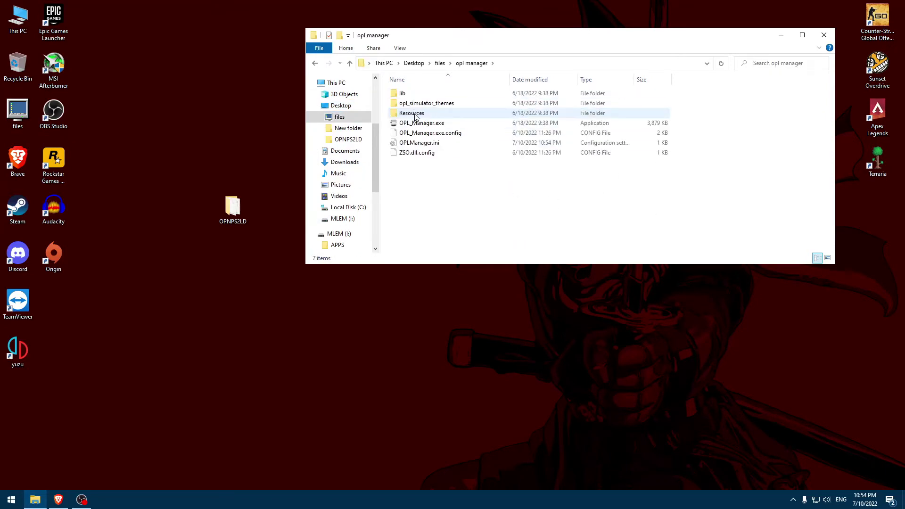
click(423, 126)
double_click(422, 126)
click(518, 286)
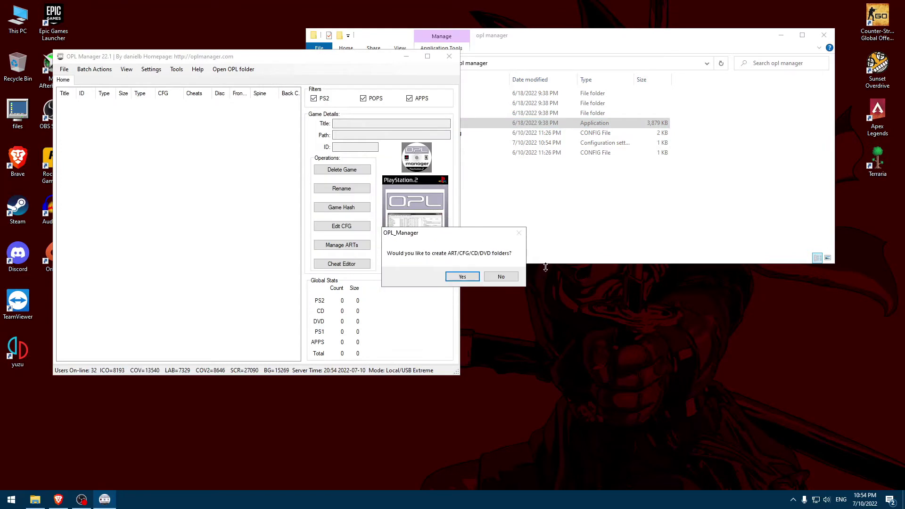
click(500, 277)
Set the OPL folder to the MLEM (I:) drive in Change Mode/OPL Folder and save.
click(144, 69)
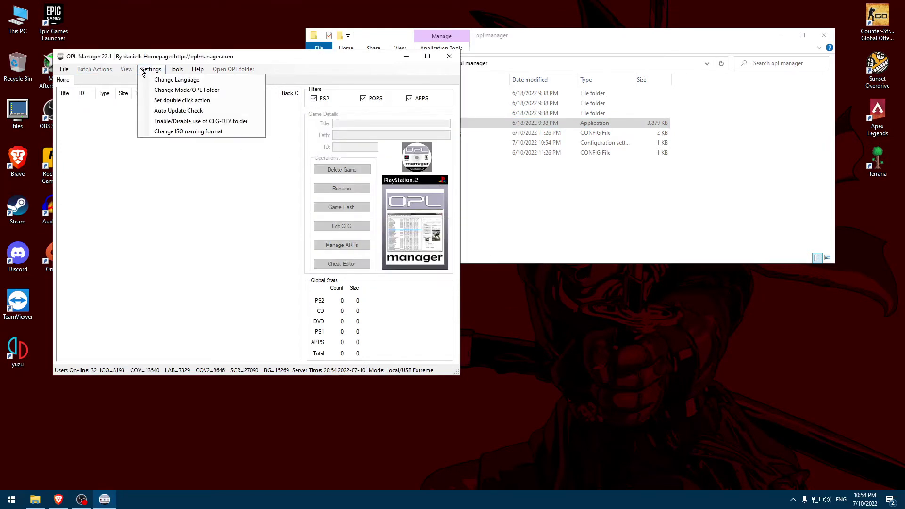
click(157, 90)
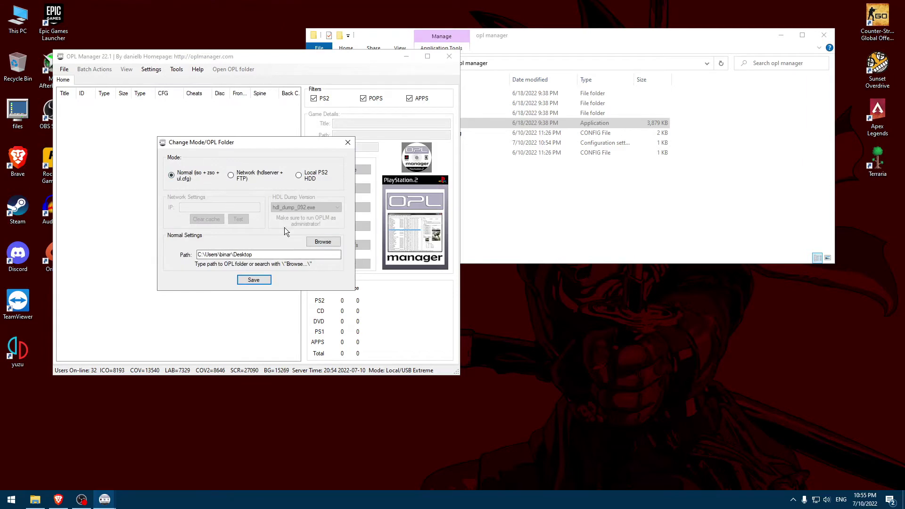
click(324, 242)
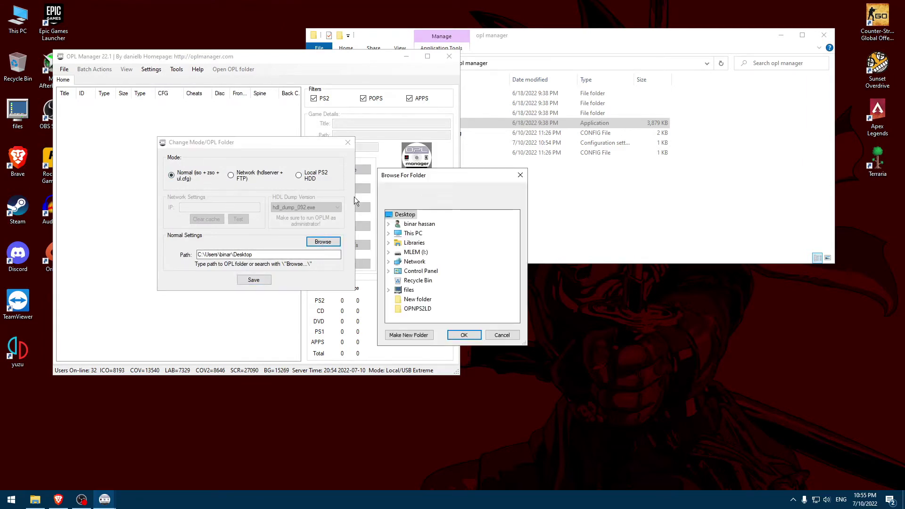
double_click(404, 253)
scroll(401, 250, down, 1)
scroll(401, 250, up, 2)
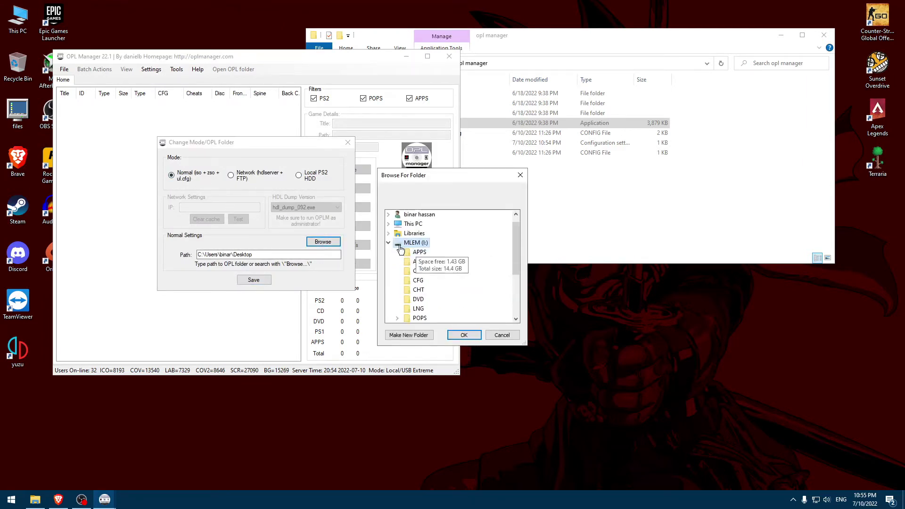
click(458, 334)
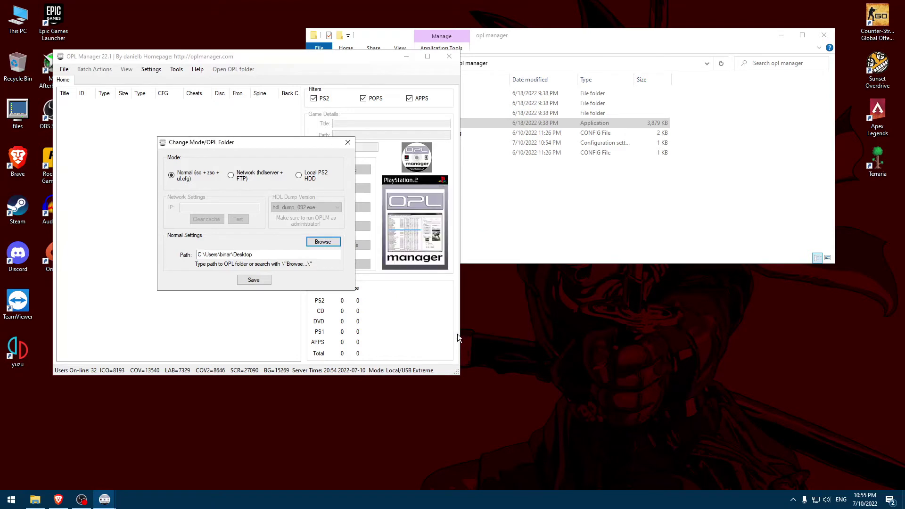
click(250, 284)
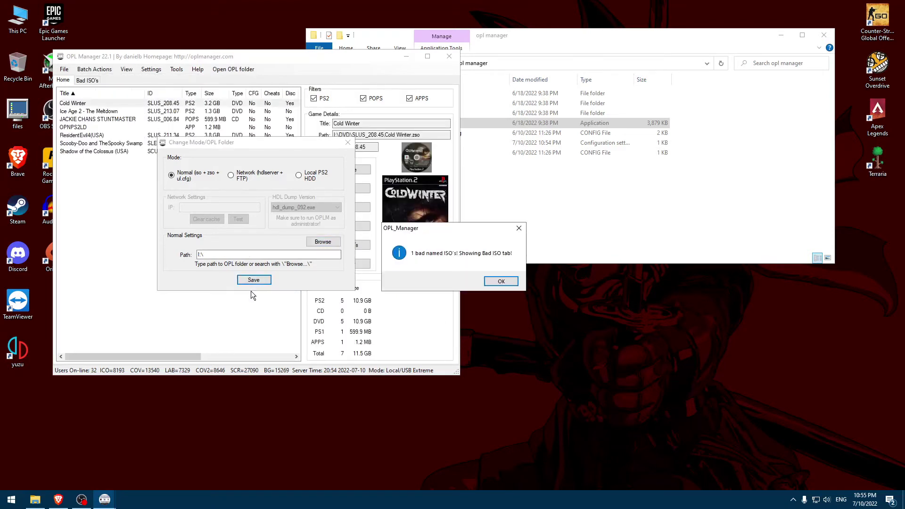
Fix the bad Gun(USA) entry with 'Try update file name', renaming it SLUS_211.39.Gun(USA).zso.
click(499, 282)
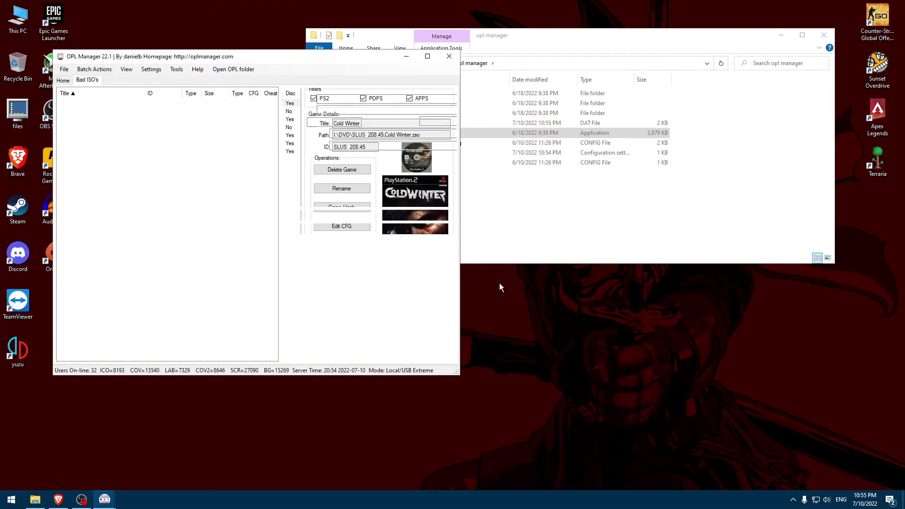
click(73, 81)
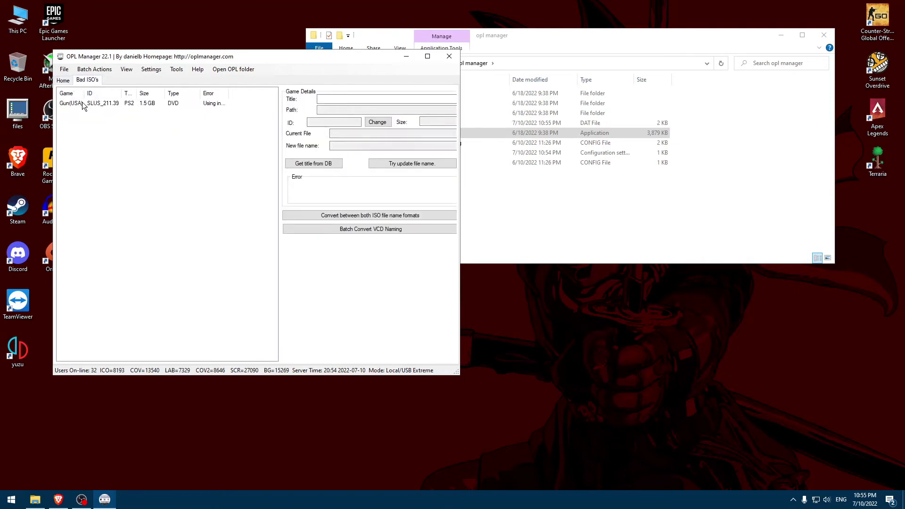
click(73, 104)
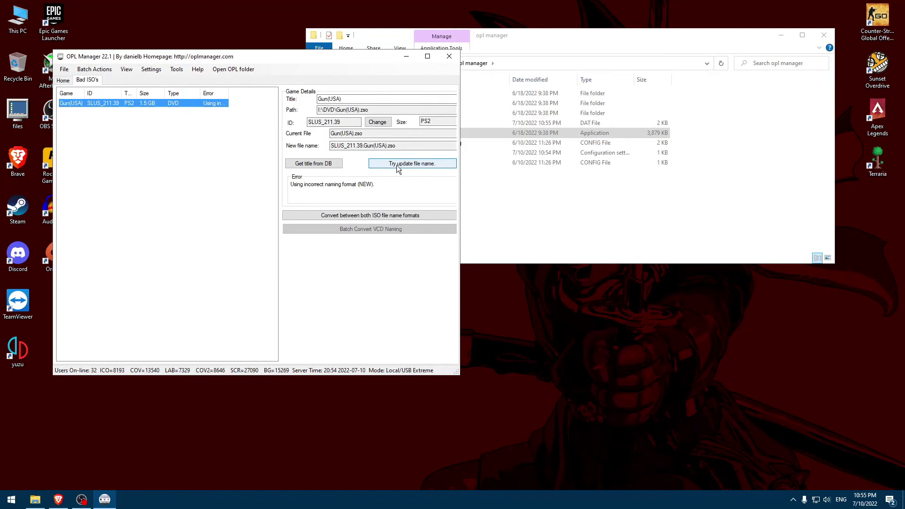
click(429, 166)
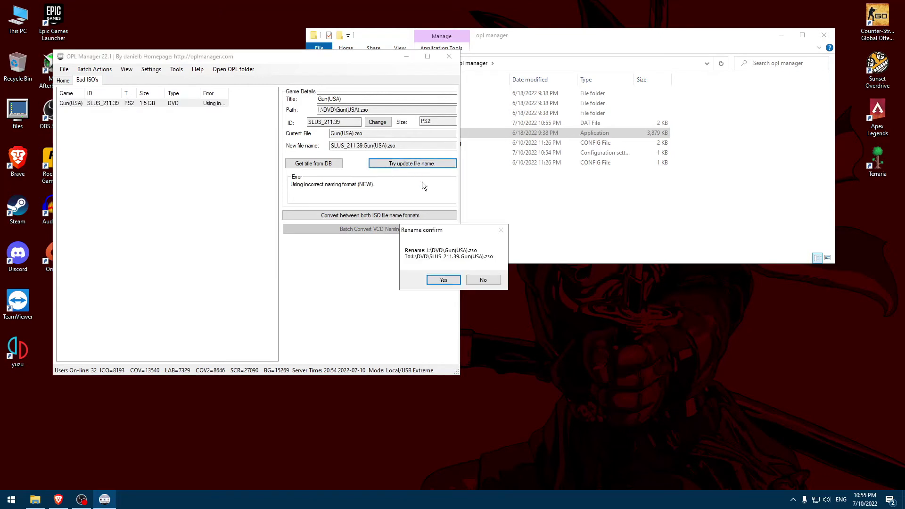
click(446, 280)
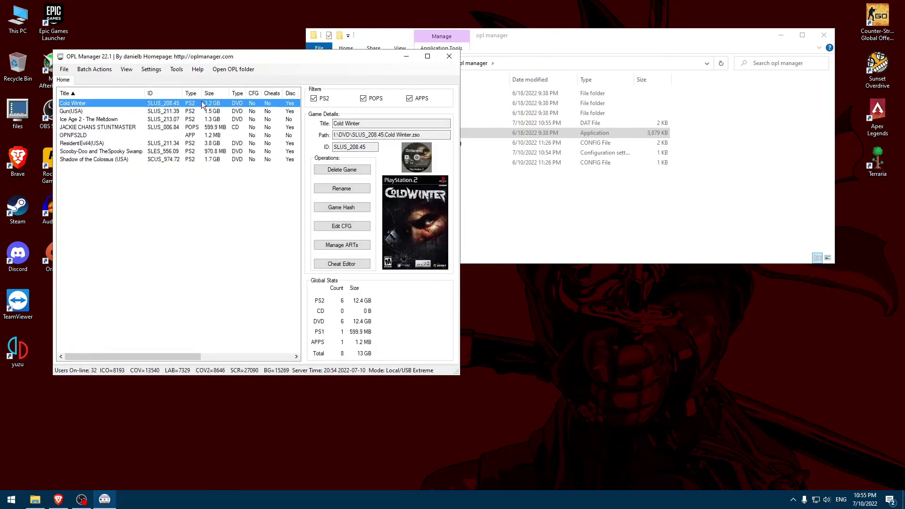
Batch-download ART for all eight games, then eject the TransMemory USB drive from the tray.
click(92, 70)
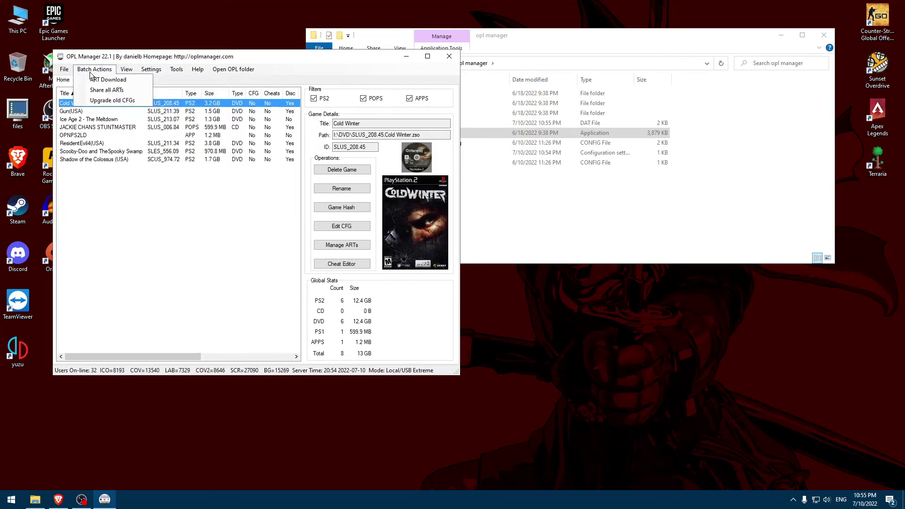
click(95, 80)
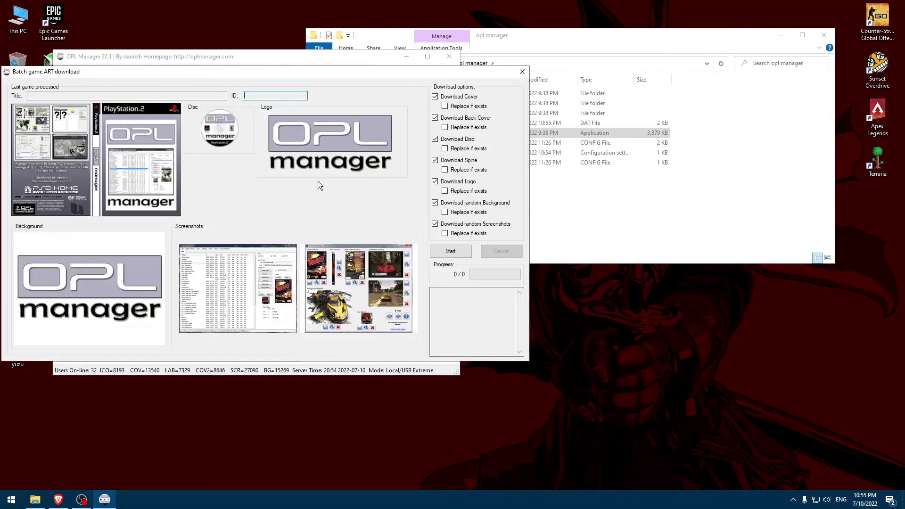
click(451, 252)
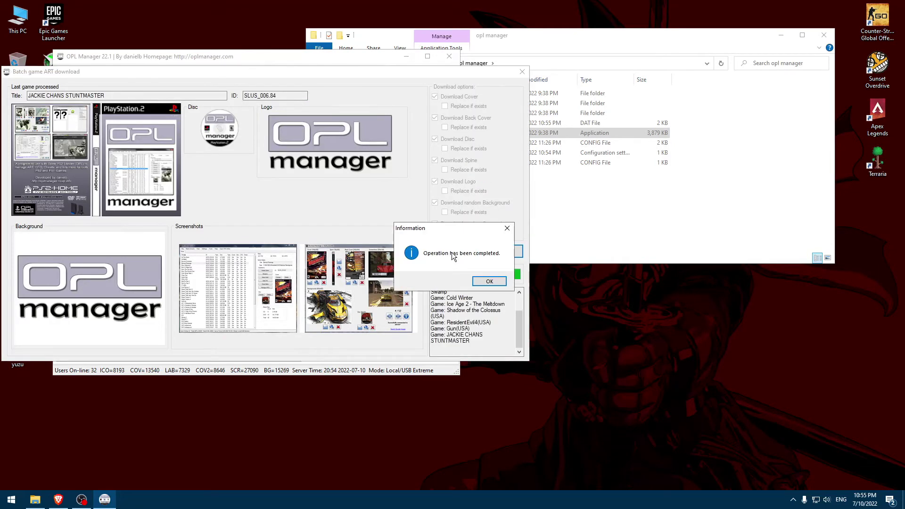
click(474, 282)
click(522, 71)
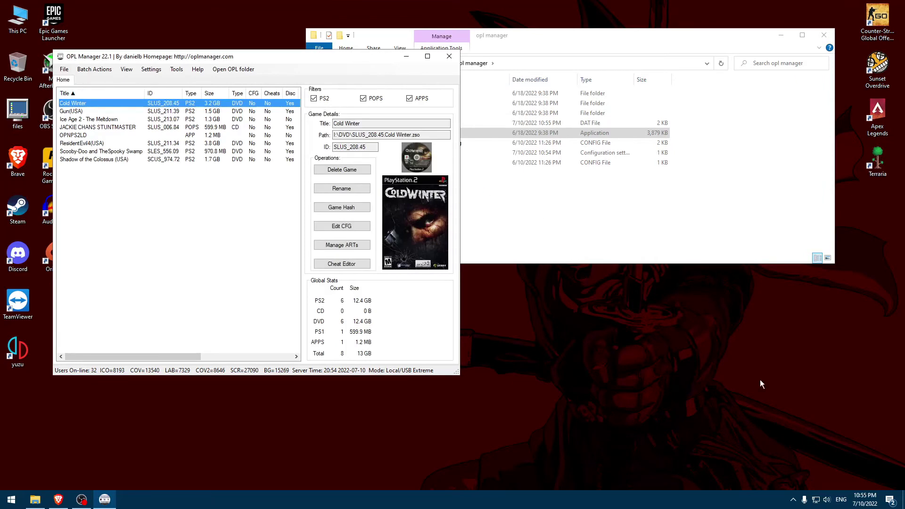
click(793, 501)
click(775, 464)
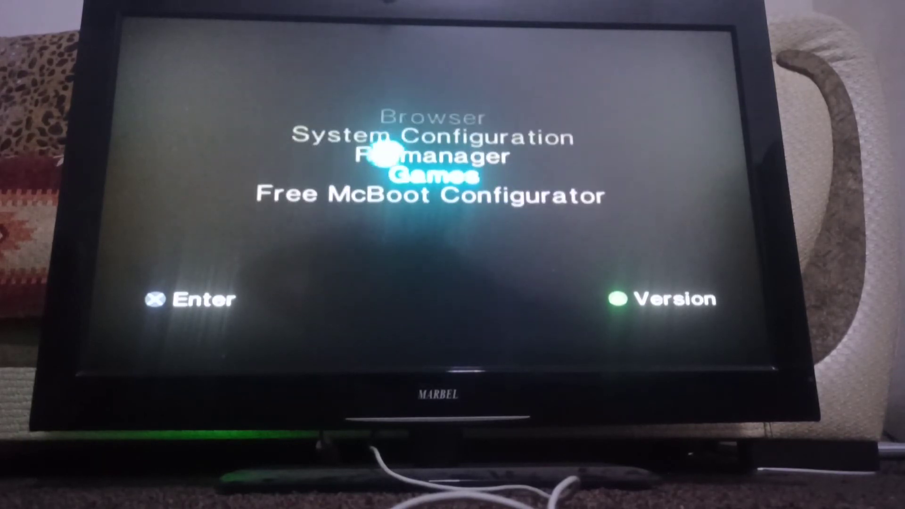
From FMCB's Filemanager, browse to mass:/APPS/ and run OPNPS2LD.ELF.
key(Up)
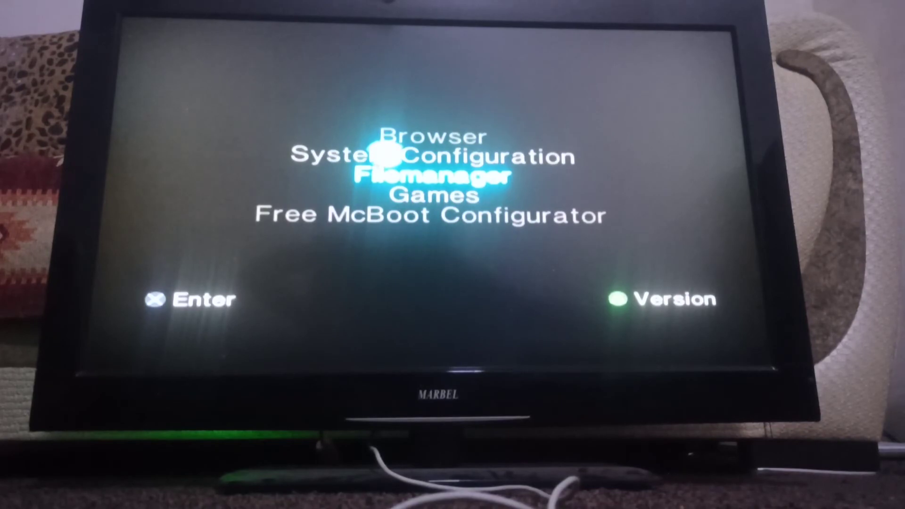
key(Return)
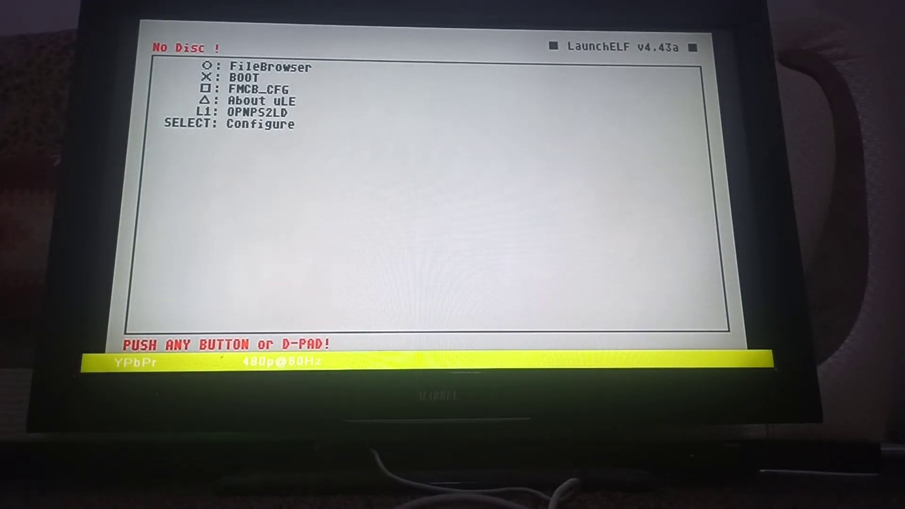
key(Return)
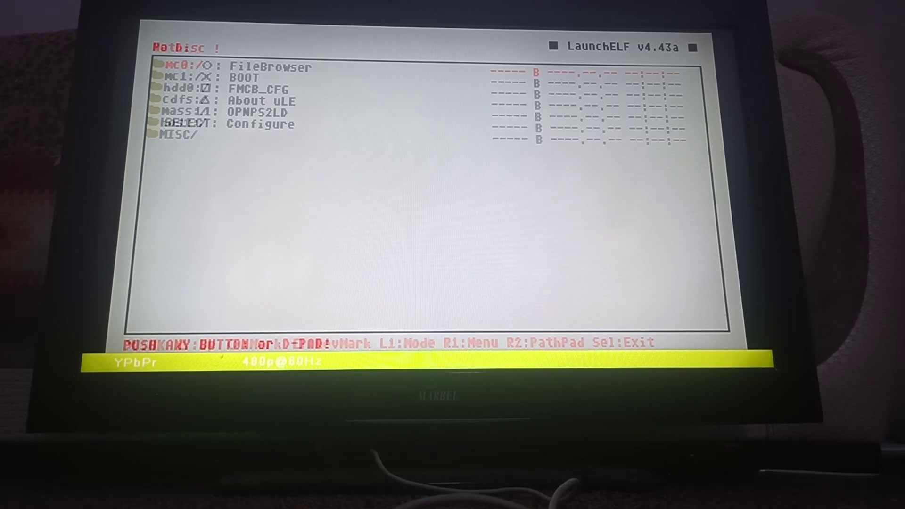
key(Down)
key(Down)
key(Down)
key(Down)
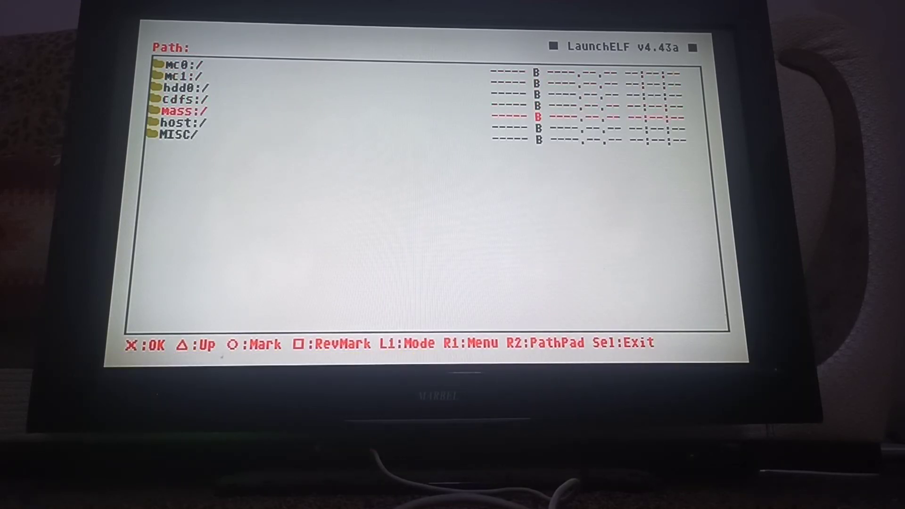
key(Return)
key(Down)
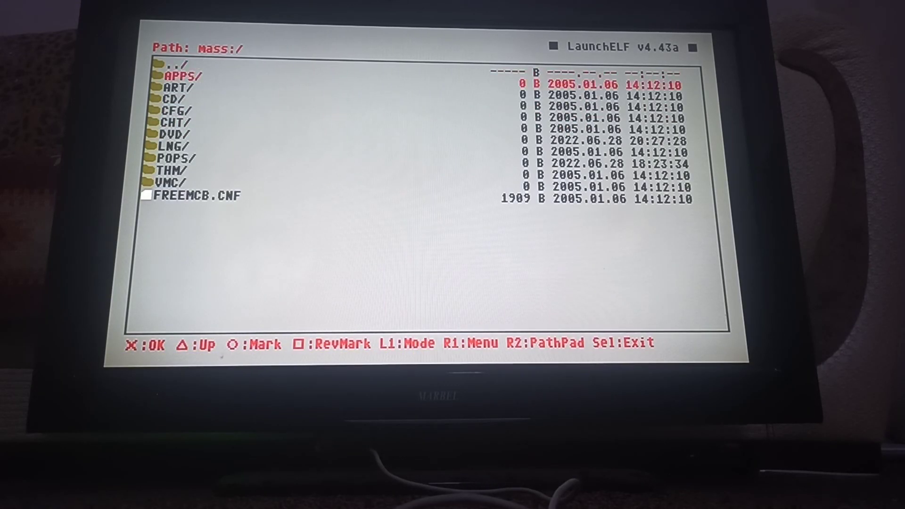
key(Return)
key(Down)
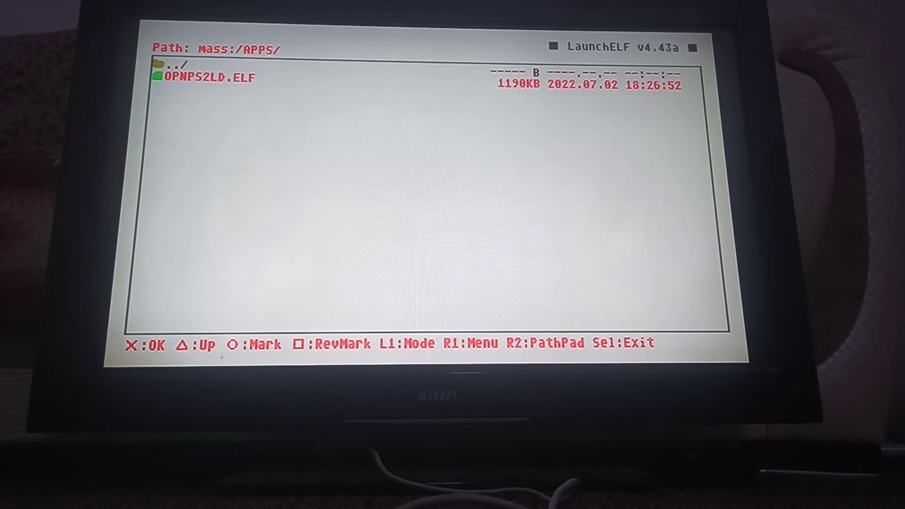
key(Return)
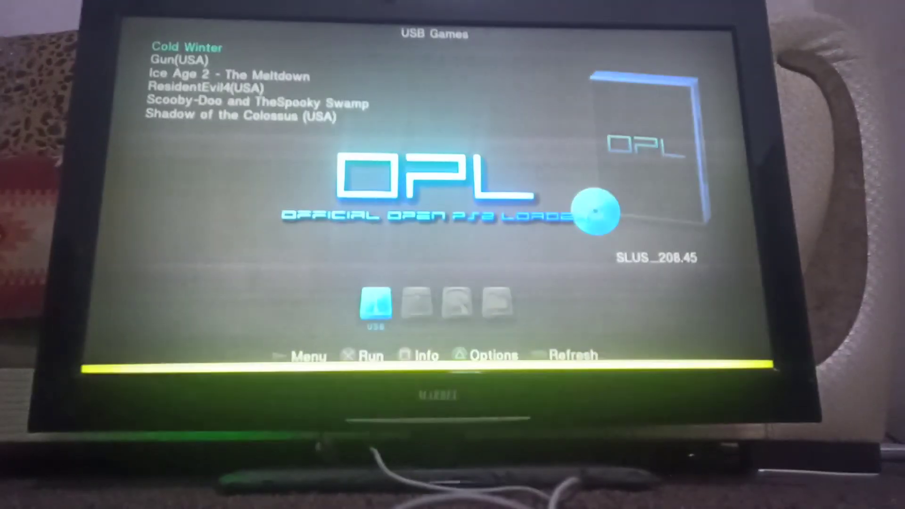
Highlight Gun(USA) in the USB Games list to check its GUN cover art and SLUS_211.39 ID.
key(Down)
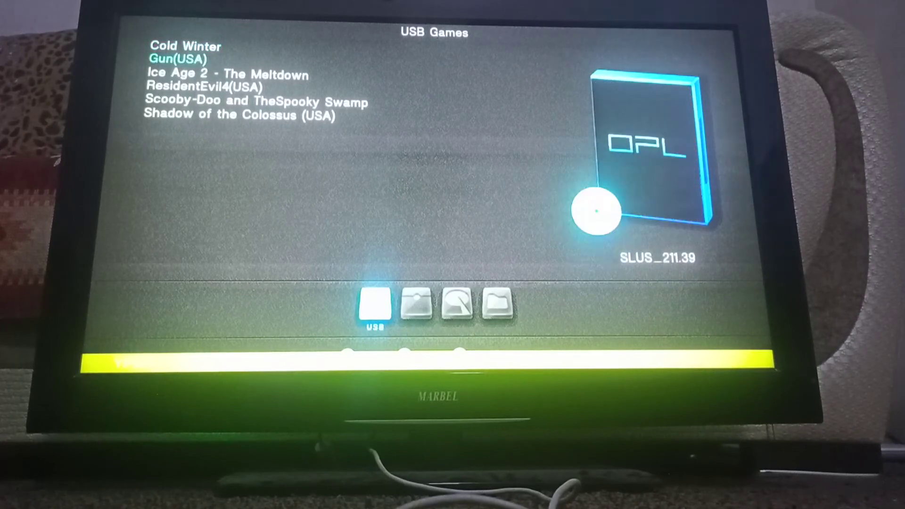